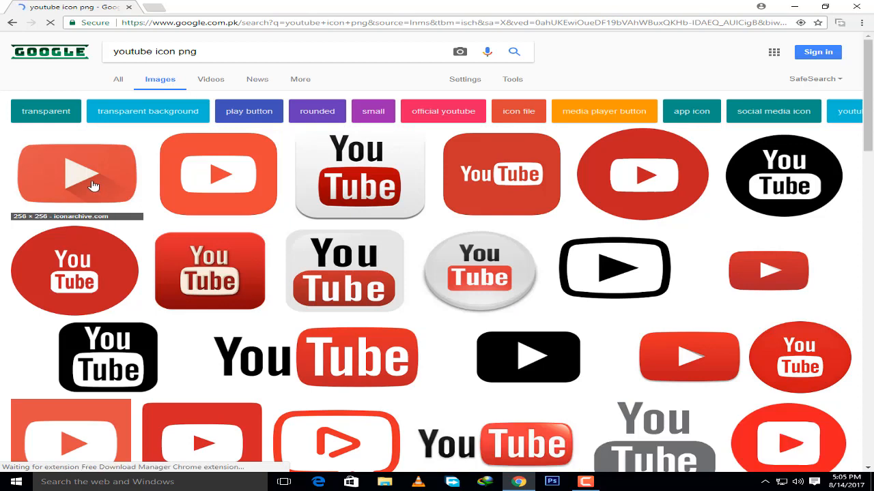
click(68, 189)
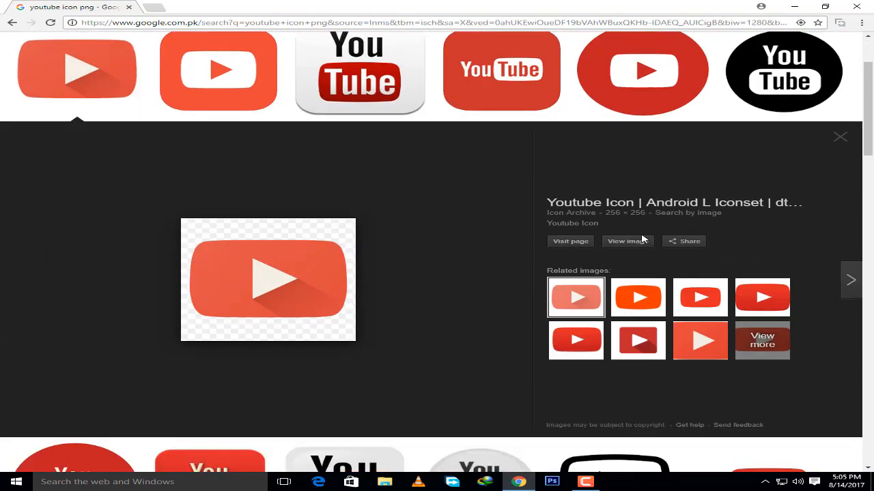
click(641, 240)
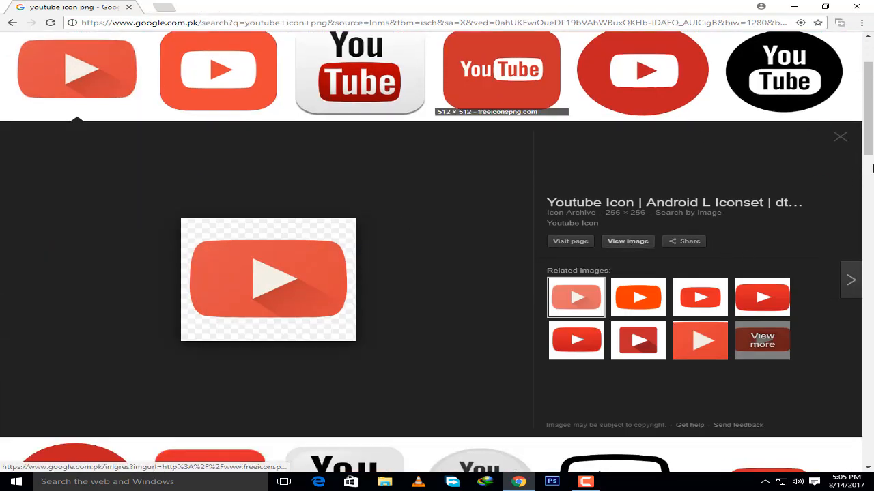
click(840, 138)
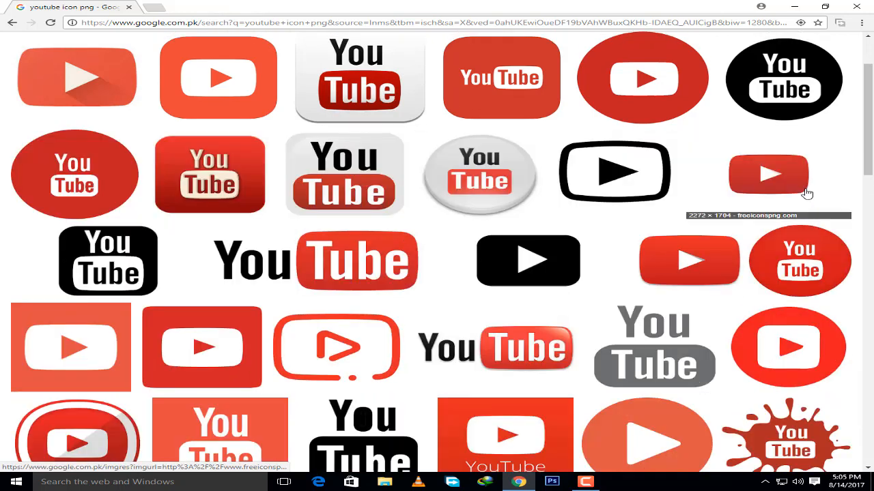
Open the 2272 × 1704 red YouTube play icon from freeiconspng.com and download its image.
click(807, 194)
click(629, 243)
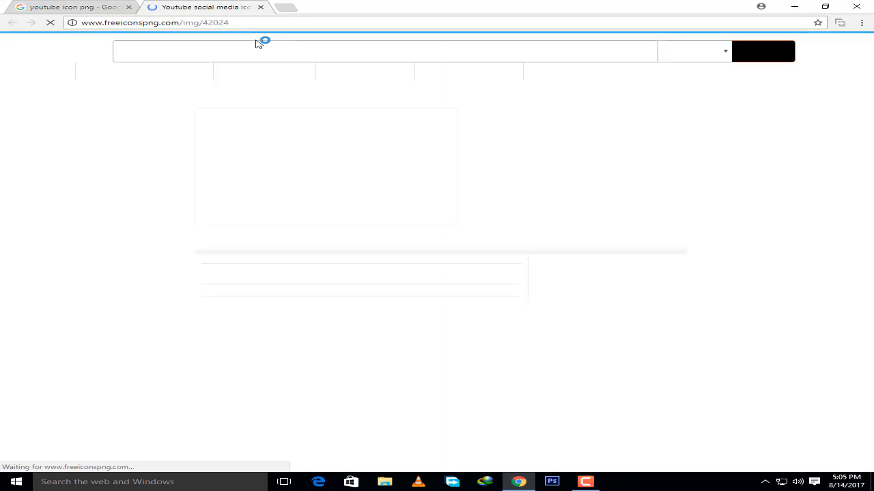
right_click(300, 161)
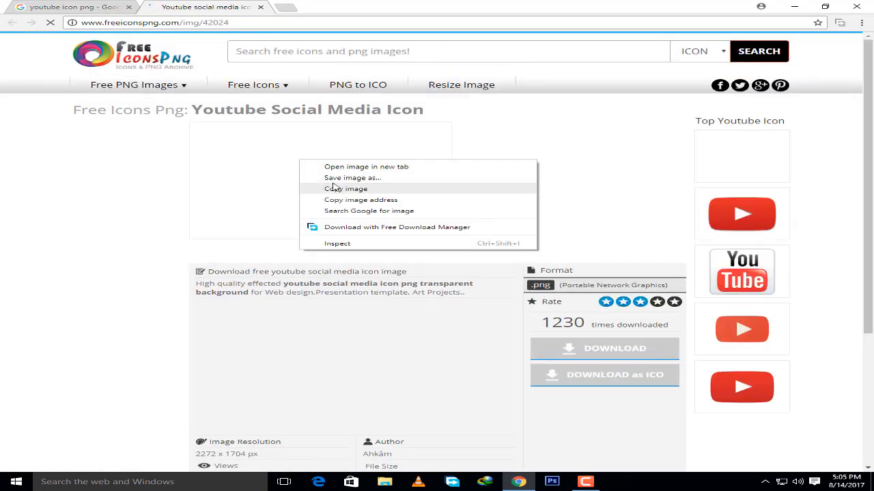
click(338, 179)
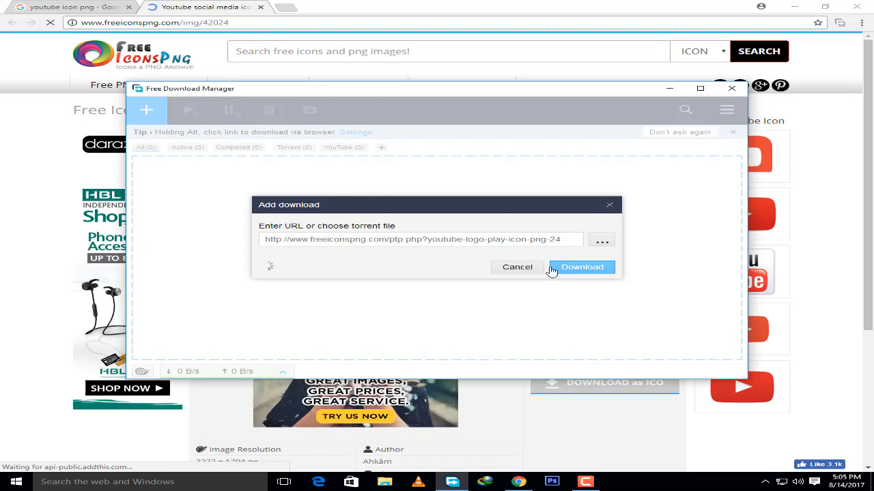
click(580, 267)
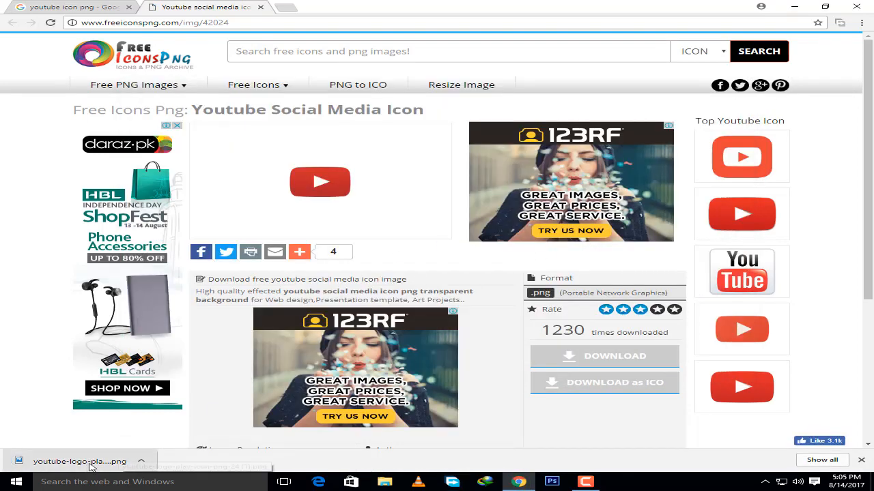
Close the icon page's tab, leave the browser and refresh the desktop.
click(261, 6)
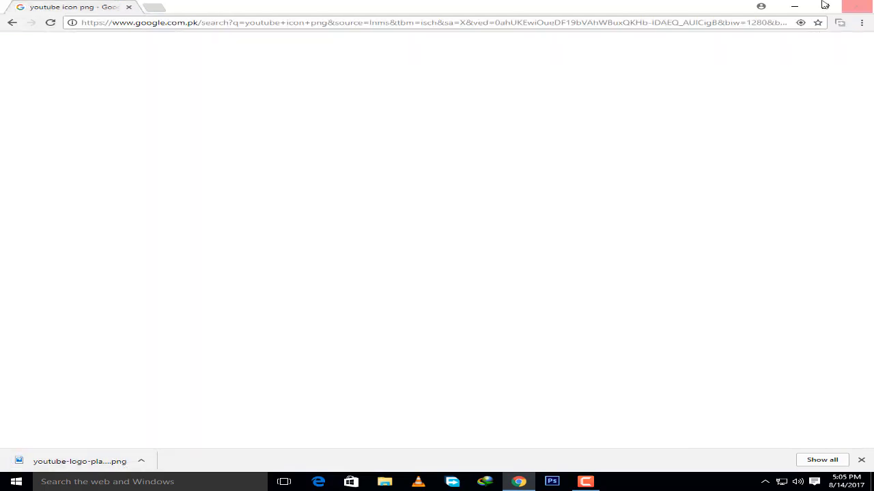
click(856, 7)
right_click(376, 136)
click(436, 159)
right_click(437, 158)
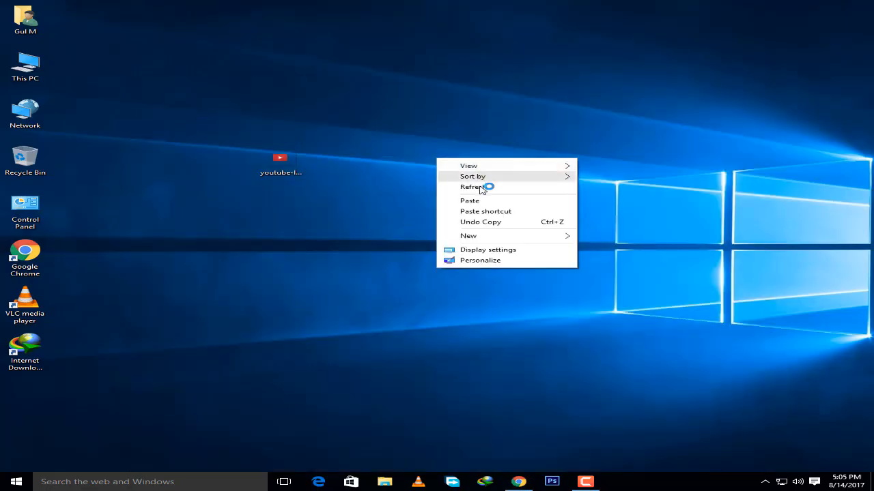
click(477, 185)
drag(180, 108, 344, 198)
drag(173, 68, 339, 207)
right_click(428, 158)
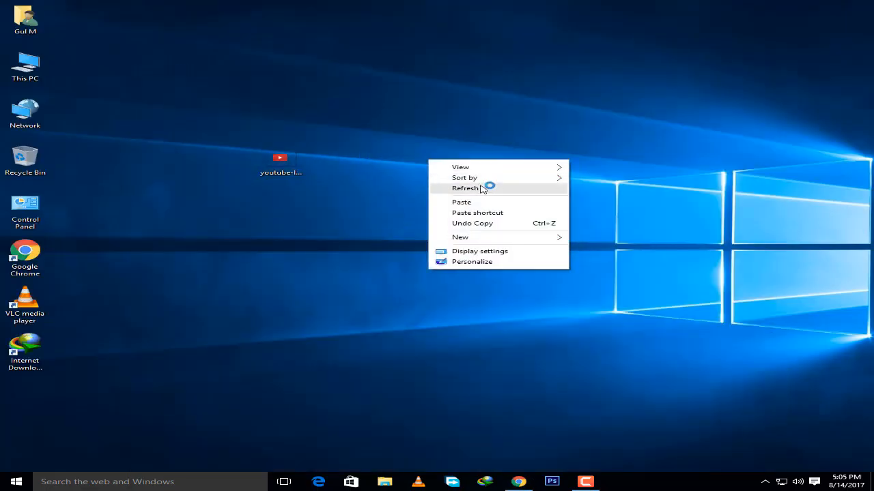
Paste the downloaded YouTube icon file onto the desktop, replacing the existing file of the same name.
right_click(482, 184)
click(539, 225)
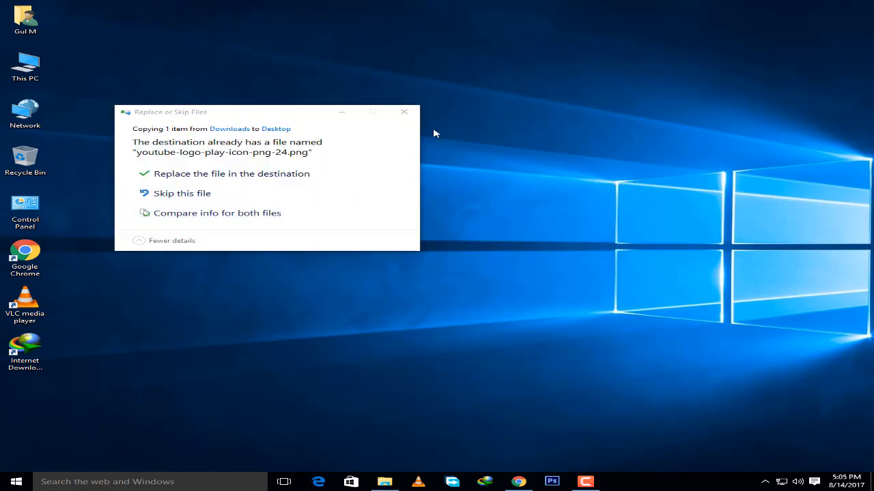
click(399, 174)
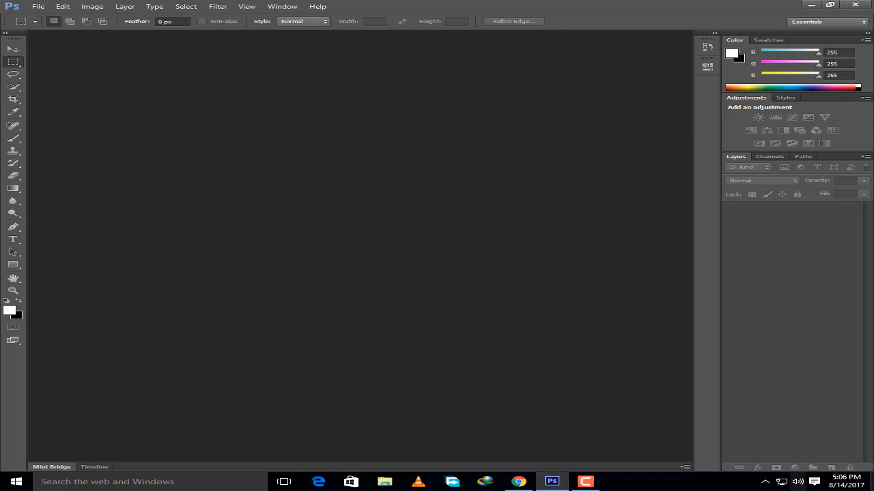
Switch to Chrome and run an image search for "thumbnail background".
click(519, 481)
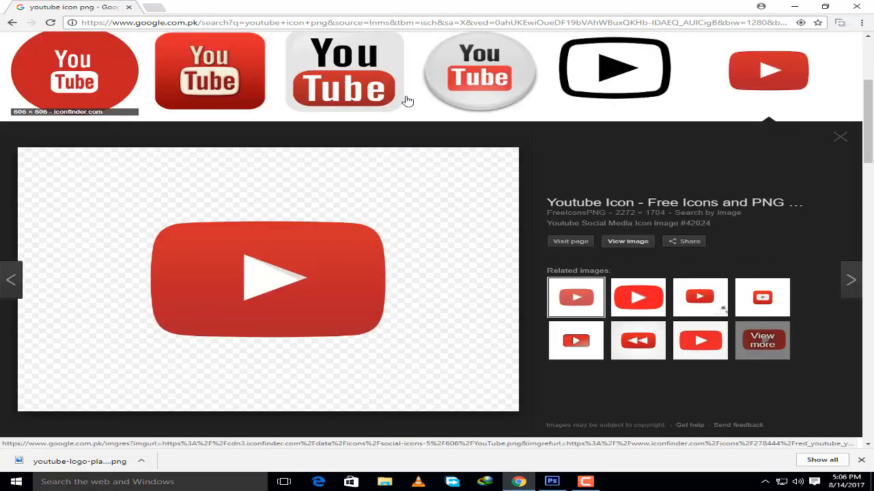
scroll(405, 102, up, 3)
key(ctrl+a)
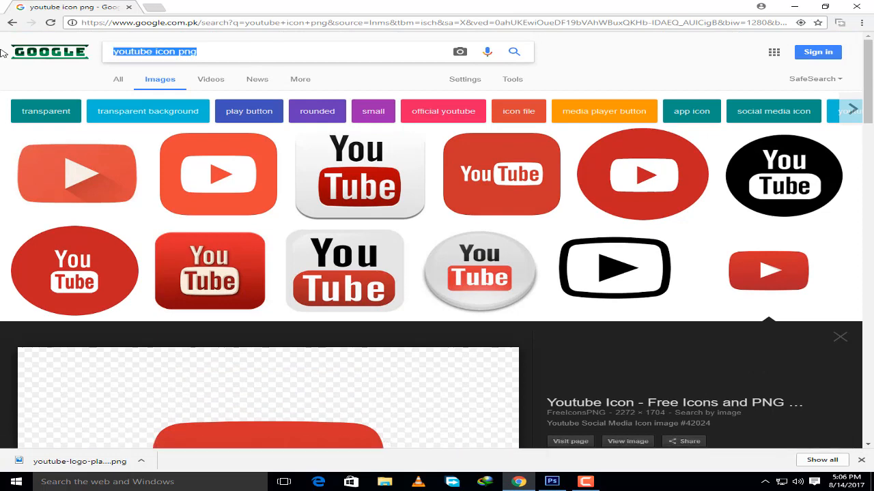
text(thumbnail)
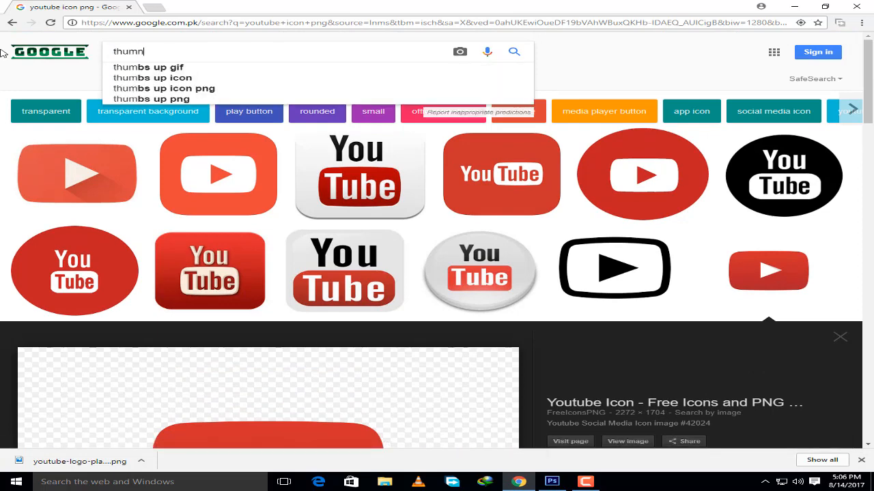
key(Down)
key(Return)
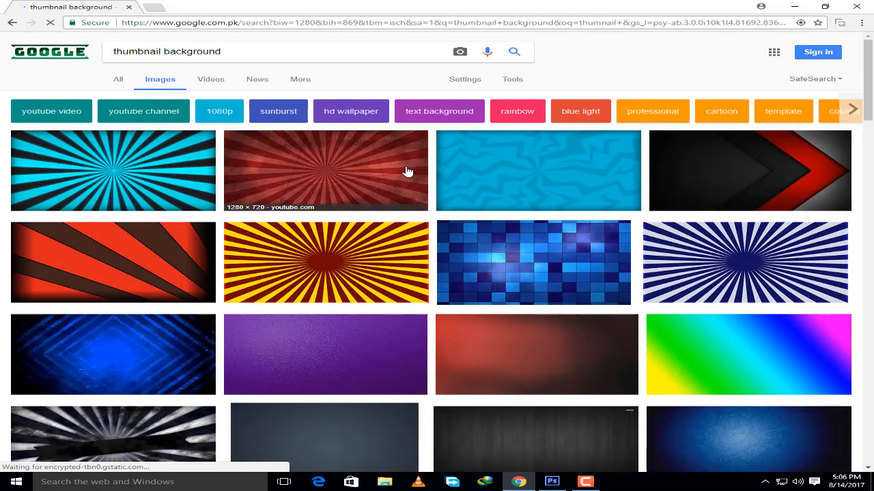
Look through the thumbnail background image results for a suitable design.
scroll(406, 171, down, 1)
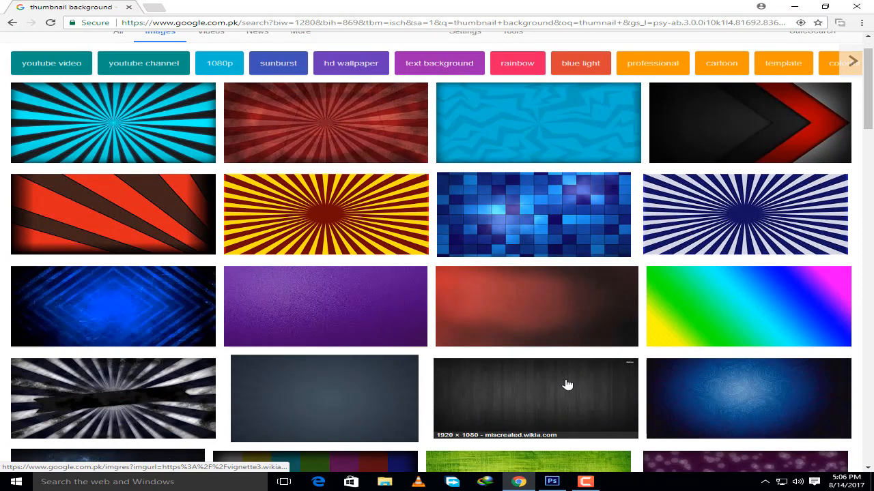
scroll(566, 384, down, 3)
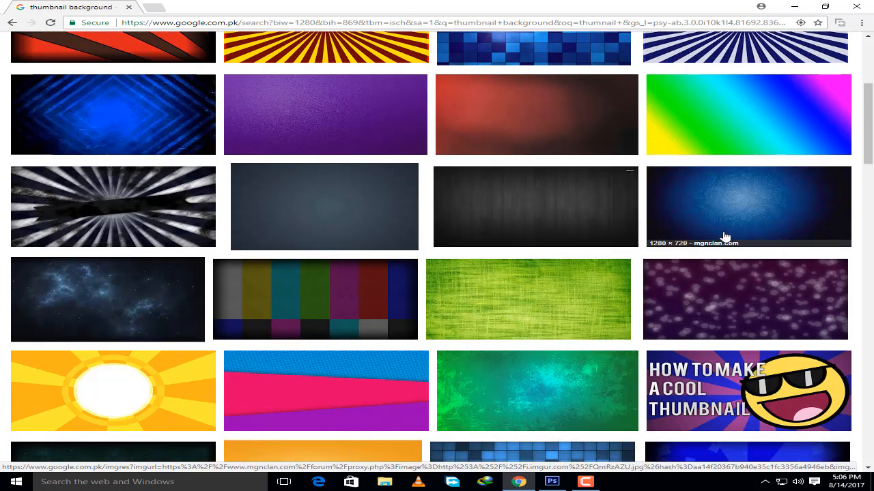
scroll(725, 240, down, 3)
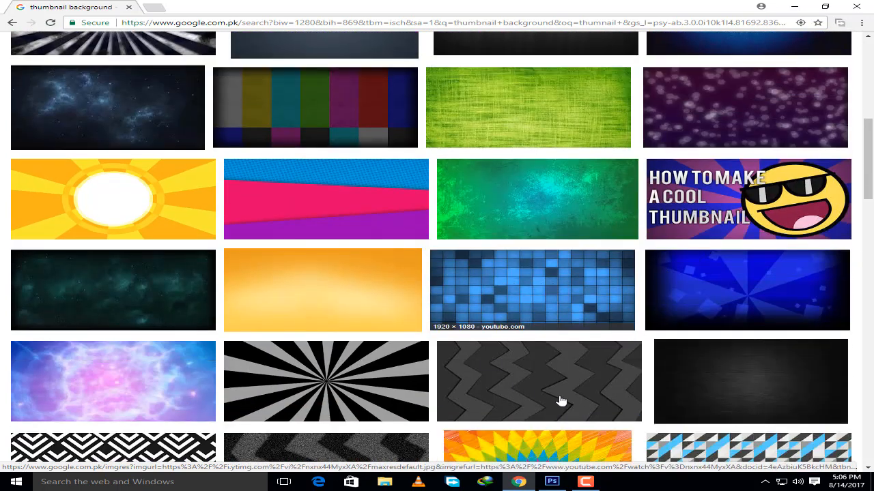
scroll(149, 140, down, 3)
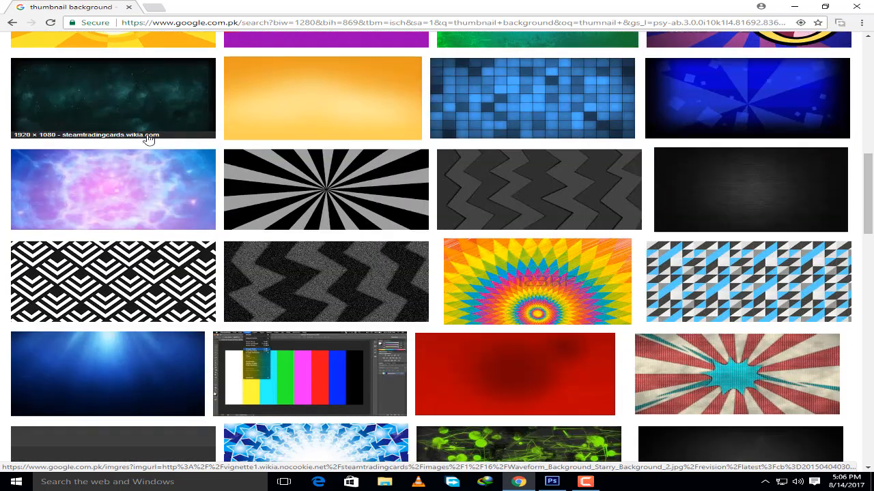
scroll(335, 257, down, 3)
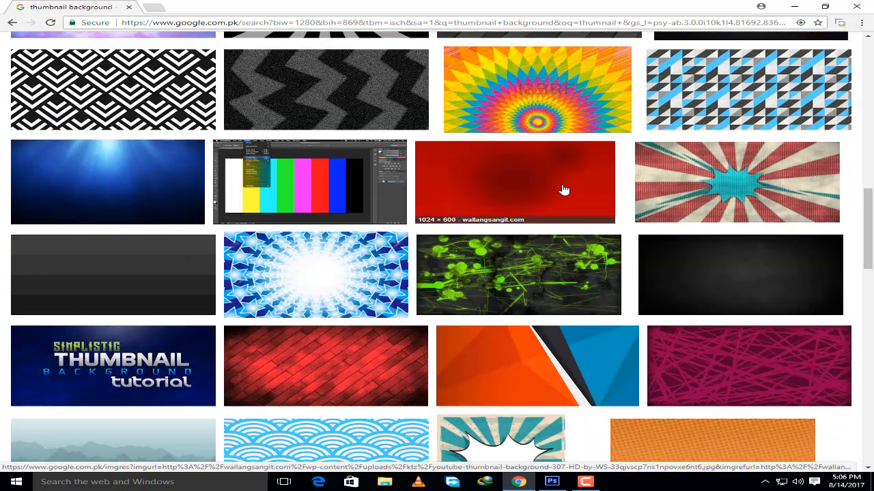
scroll(614, 279, down, 4)
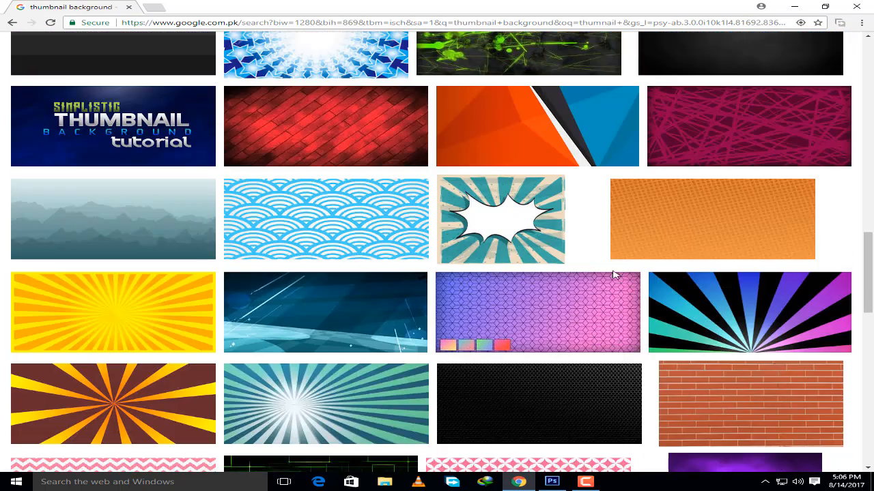
scroll(249, 290, up, 15)
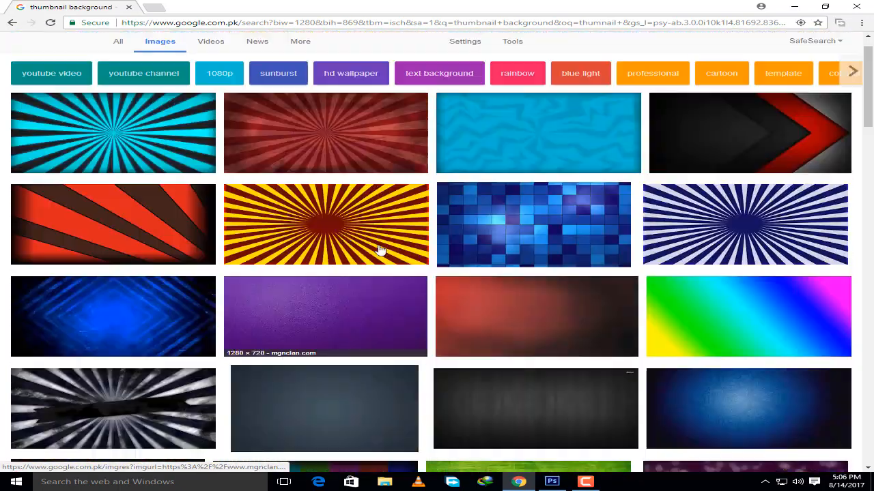
scroll(381, 250, up, 1)
Try to open the blurred red-and-black background at full size, and preview the blue textured background.
click(554, 348)
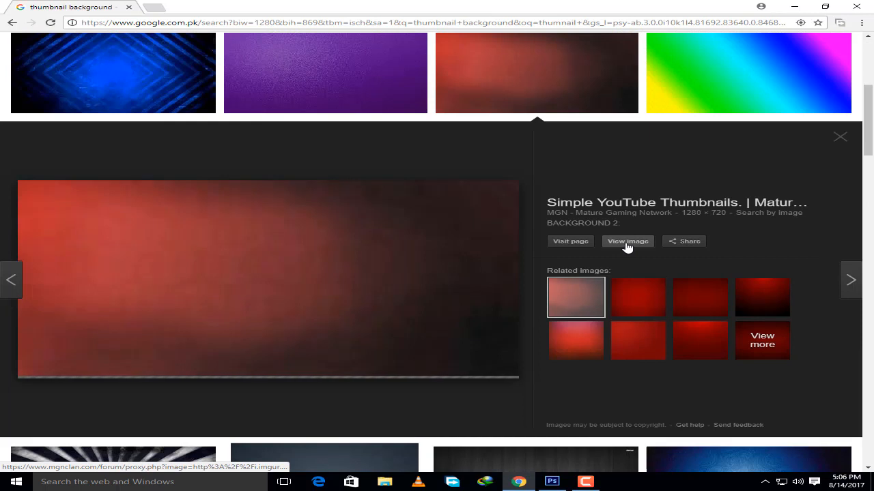
click(627, 243)
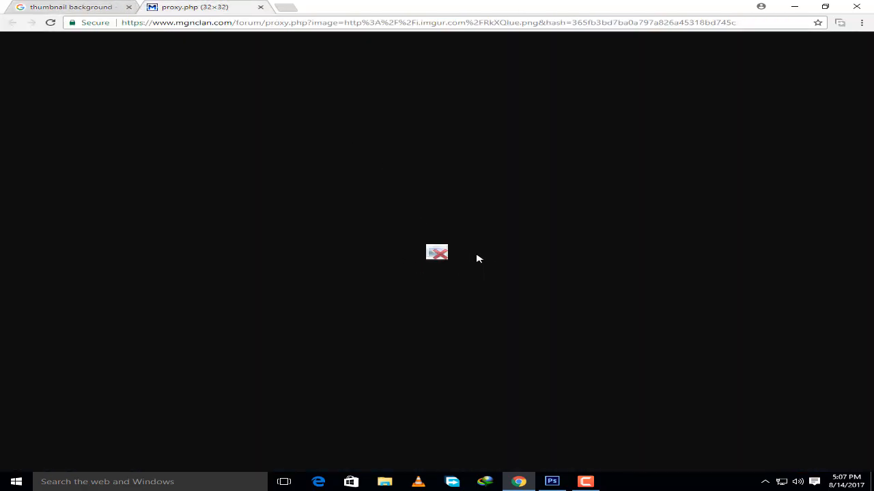
click(260, 7)
click(834, 136)
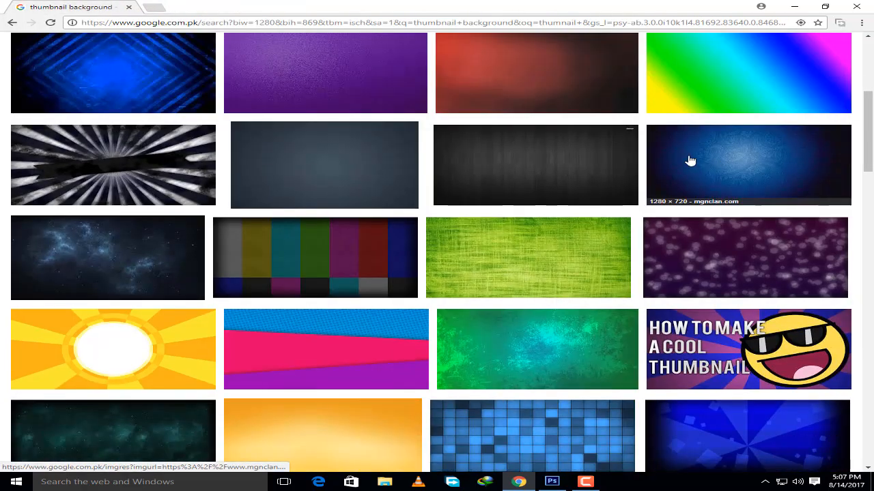
click(689, 201)
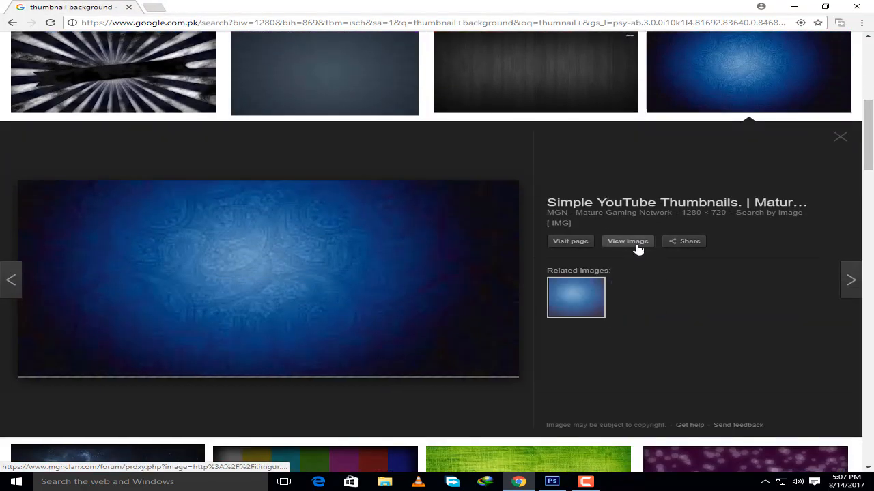
click(840, 137)
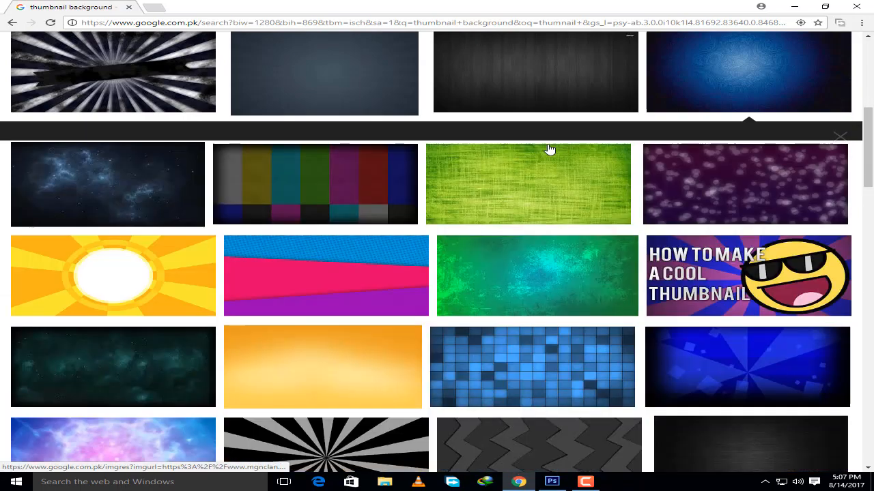
Find the 1920 × 1080 black mesh background further down the results and open it at full size.
scroll(511, 150, down, 5)
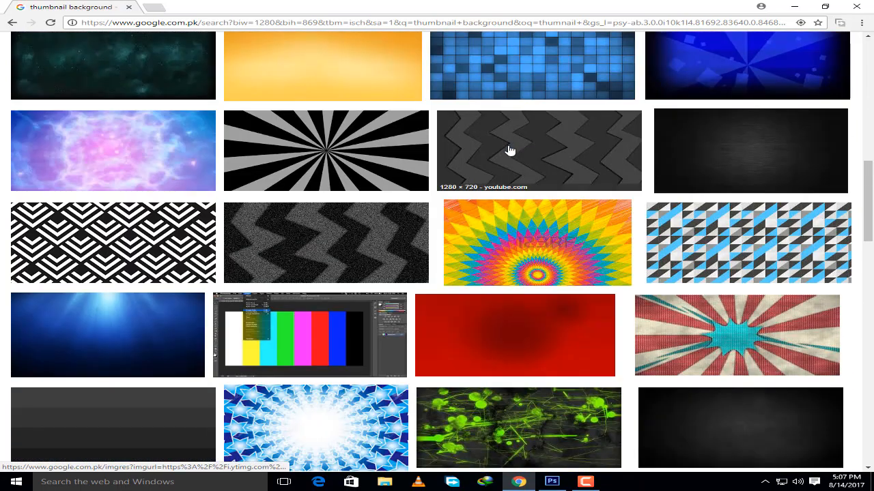
scroll(508, 150, down, 5)
scroll(506, 176, down, 2)
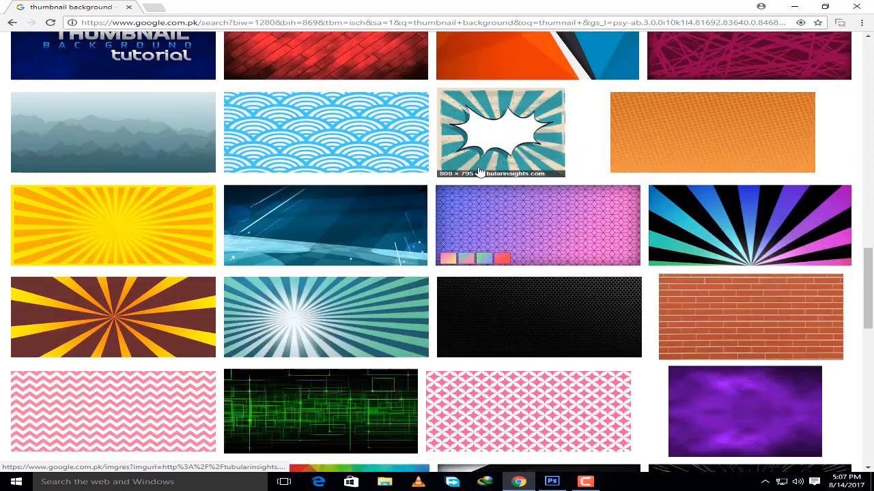
scroll(480, 172, down, 3)
click(552, 142)
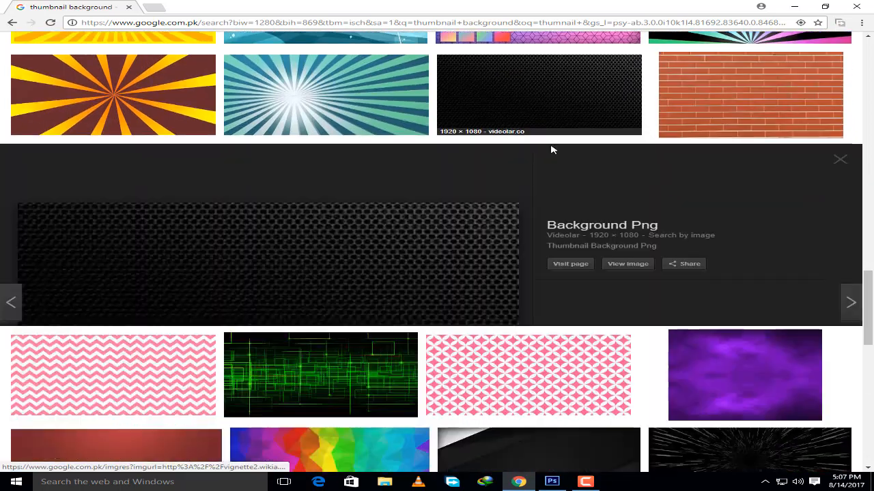
click(598, 334)
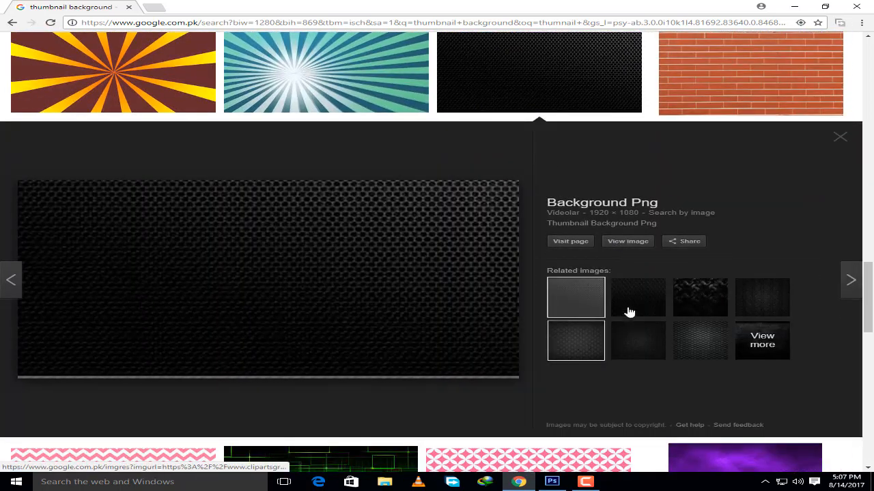
click(591, 304)
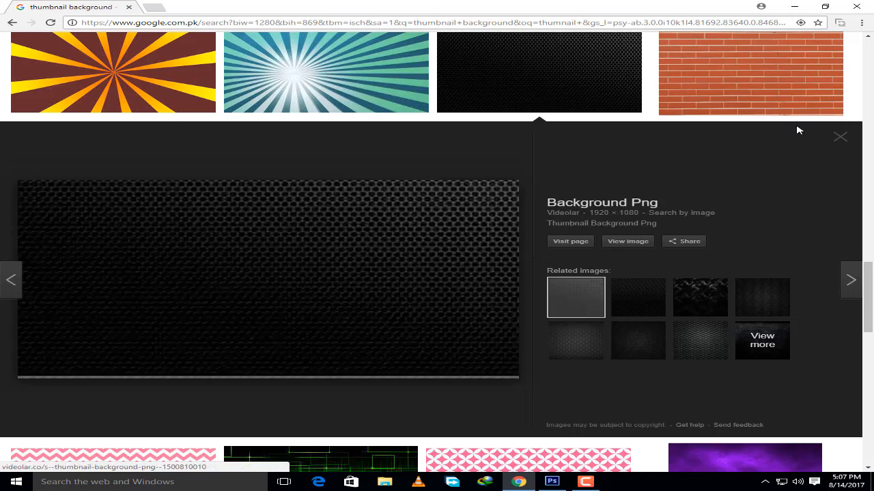
click(623, 244)
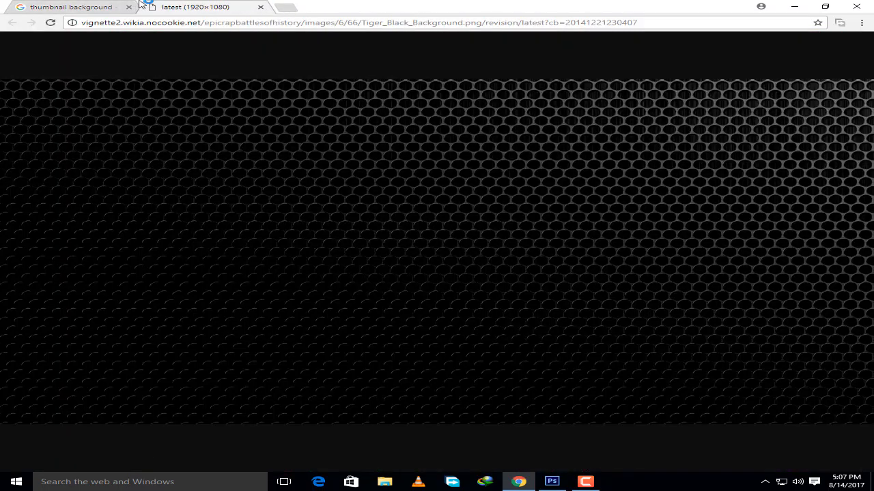
Save the black mesh background as Tiger_Black_Background.png with the browser's own download instead of the download manager, and close the image.
right_click(258, 84)
click(312, 96)
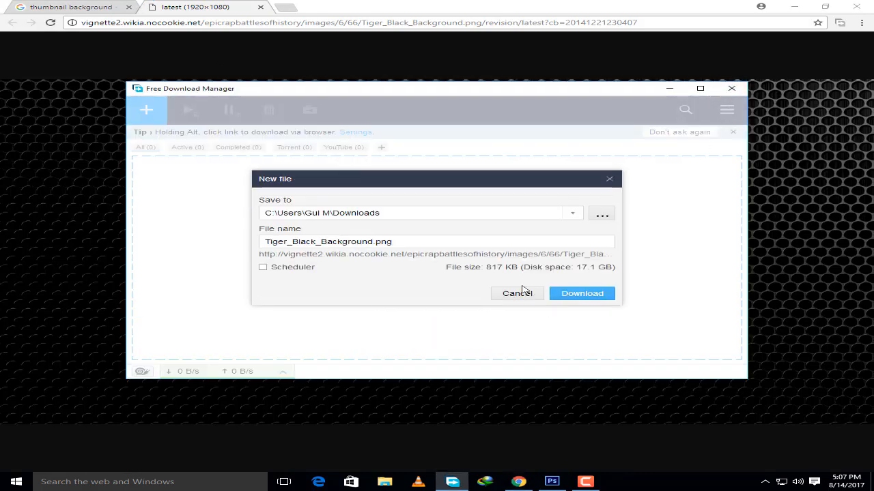
click(517, 293)
click(731, 88)
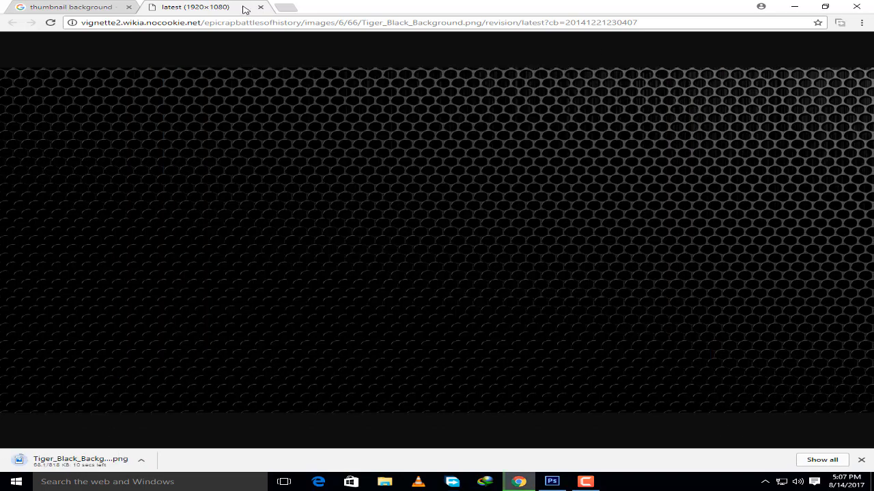
click(261, 7)
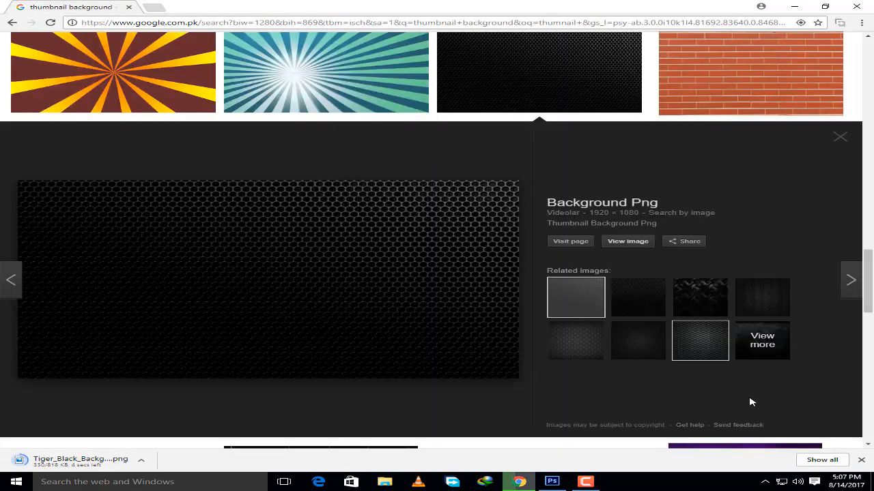
click(860, 460)
Find the 2500 × 1300 red gradient background further down the results and open it at full size.
scroll(529, 280, down, 5)
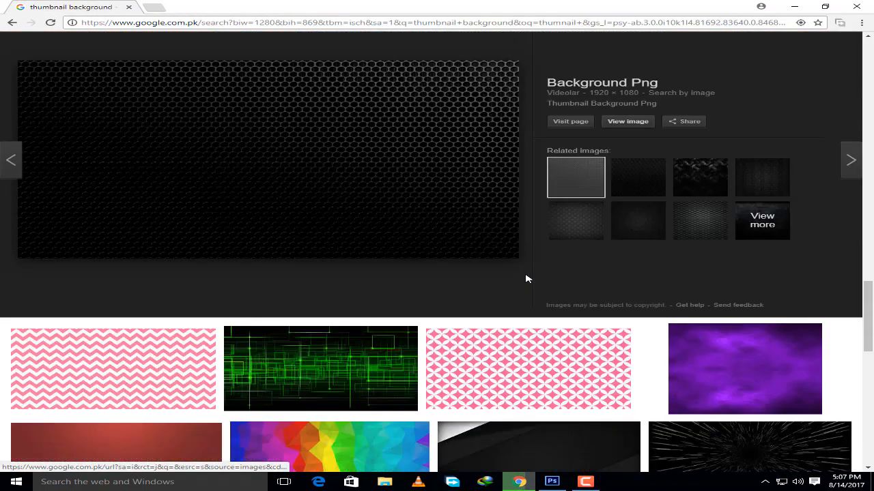
scroll(531, 280, down, 3)
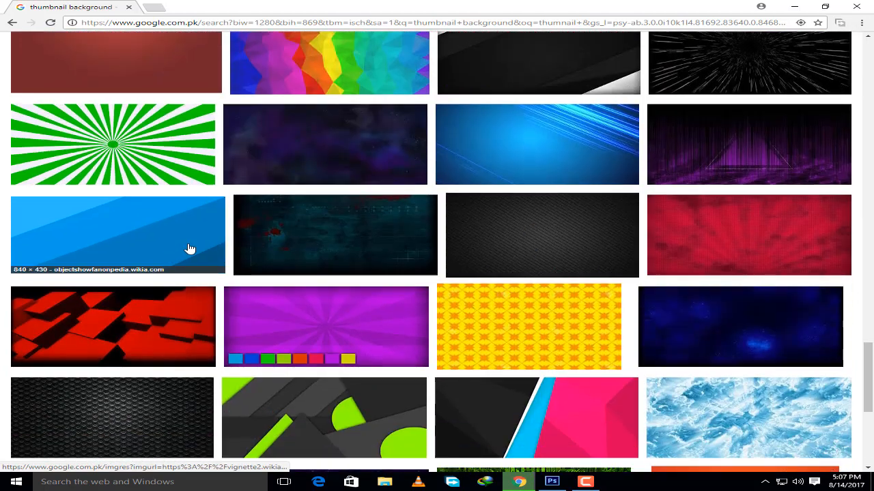
scroll(419, 190, up, 3)
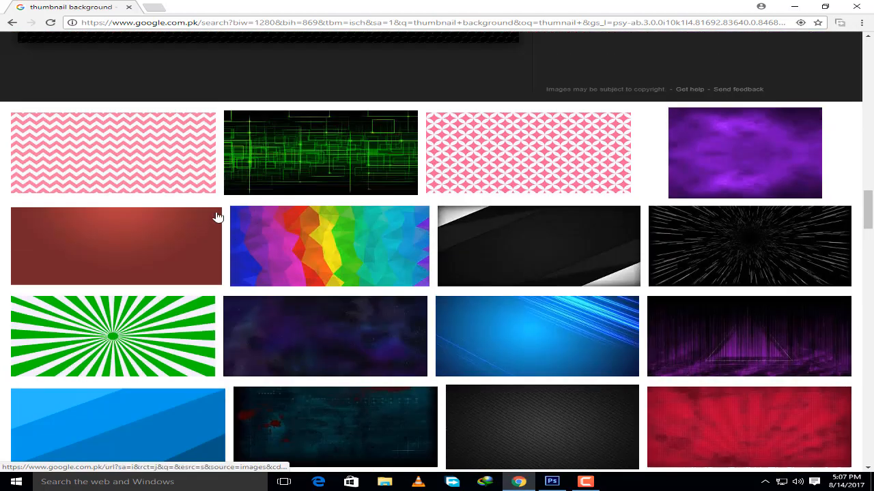
click(170, 237)
click(619, 244)
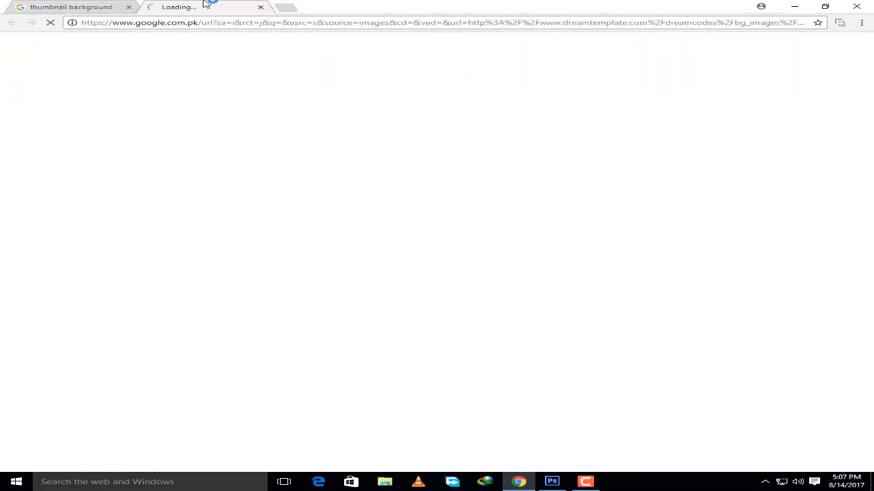
click(116, 7)
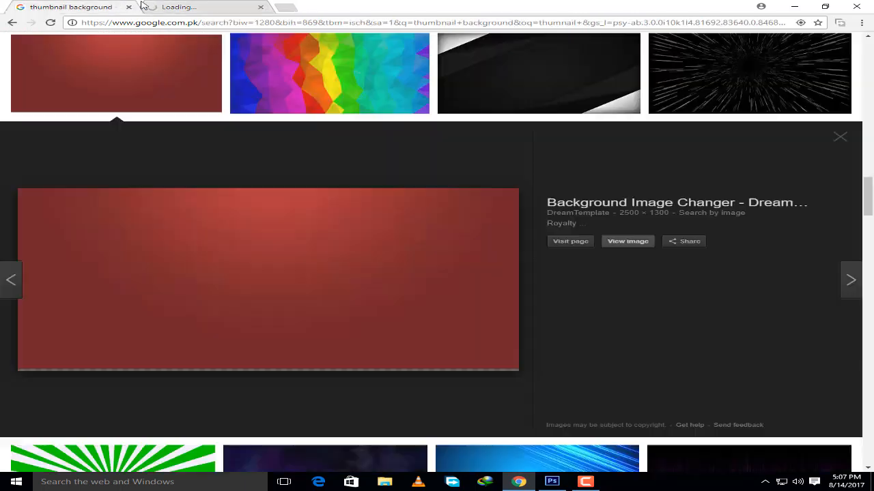
click(204, 6)
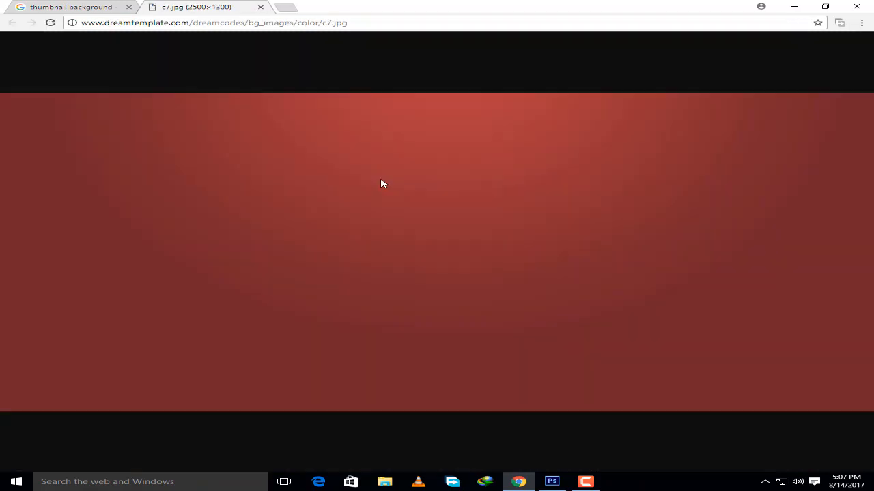
Save the red gradient background as c7.jpg with the browser's own download, close the image, and switch to Photoshop.
right_click(381, 180)
click(427, 200)
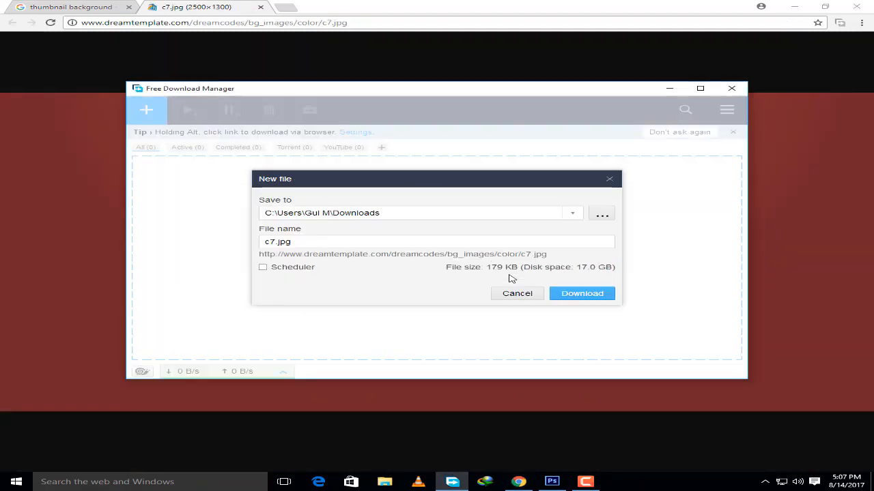
click(516, 293)
click(731, 88)
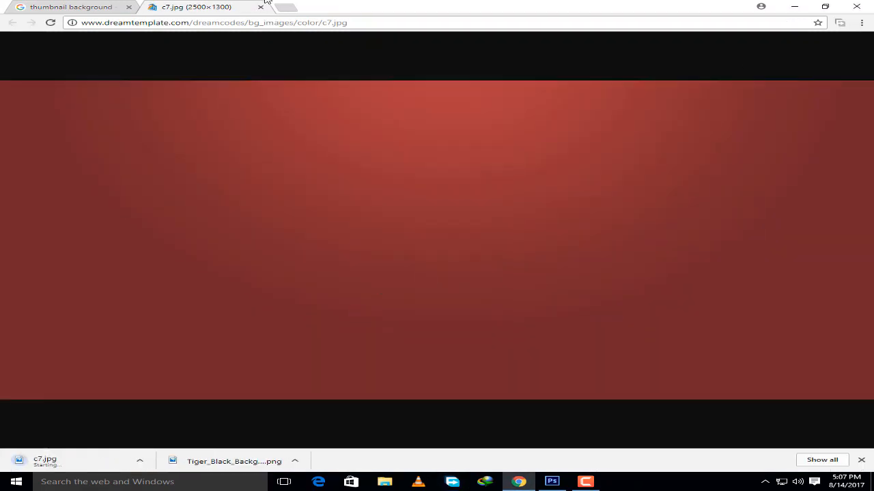
click(261, 7)
click(795, 5)
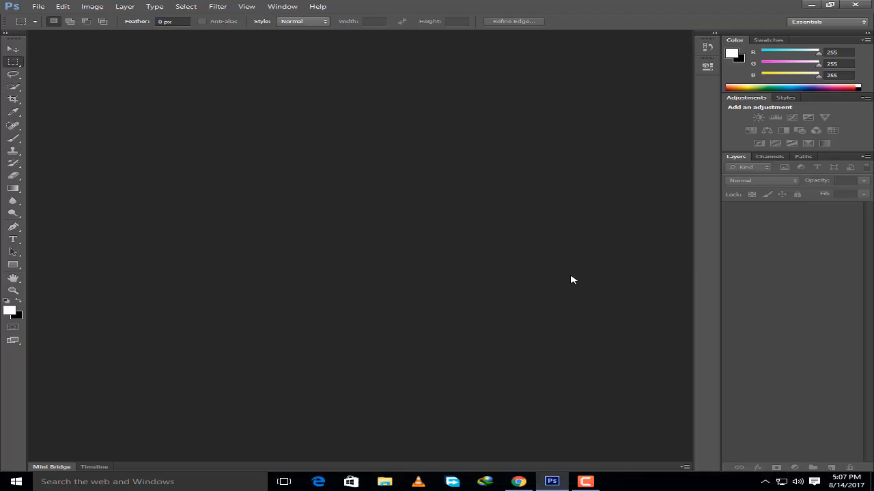
Create a new 1280 × 720 pixel document at 500 pixels/inch, in 8-bit RGB colour with white background contents.
click(41, 7)
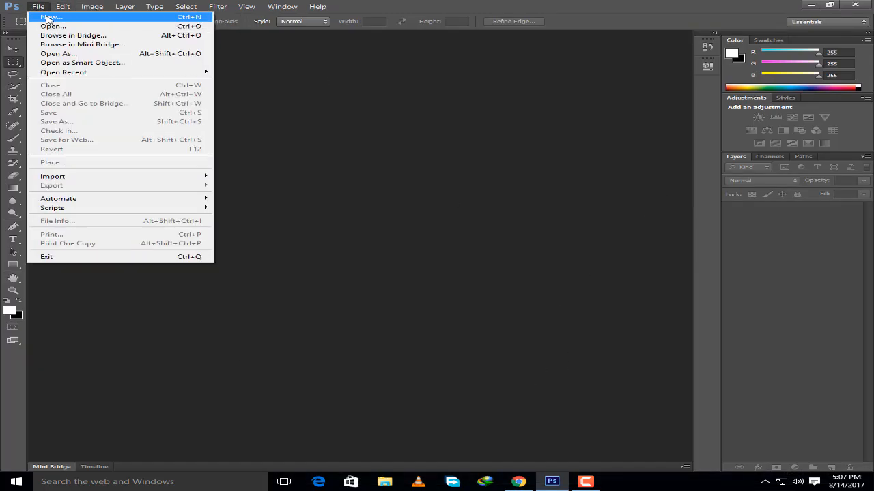
click(47, 17)
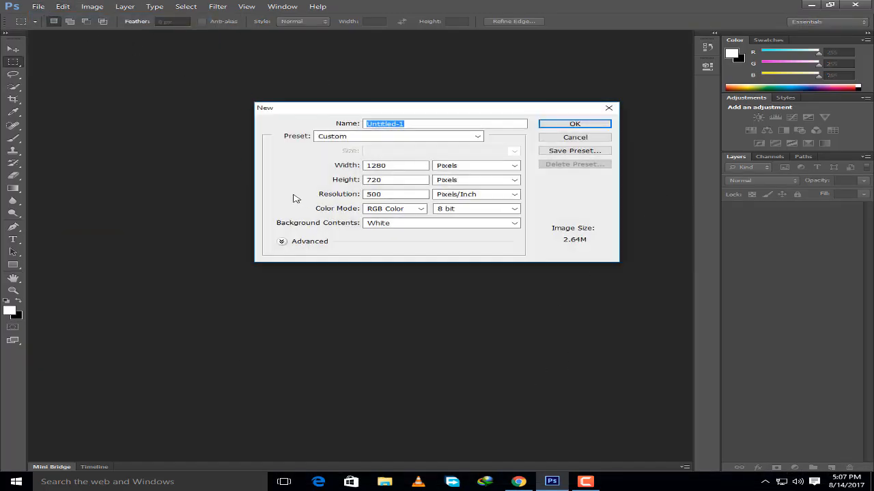
key(ctrl+shift+d)
mouse_move(294, 143)
mouse_down()
mouse_move(552, 225)
mouse_move(559, 237)
mouse_up()
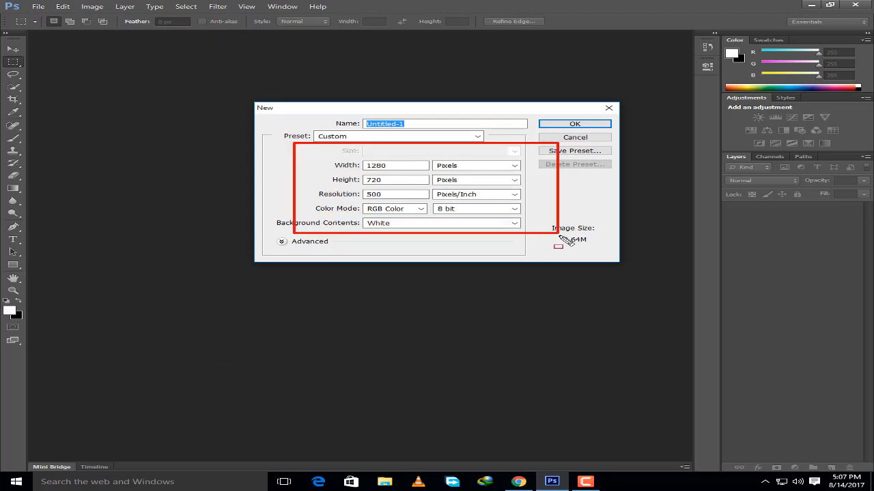
mouse_move(351, 163)
mouse_down()
mouse_move(437, 207)
mouse_move(535, 227)
mouse_move(536, 235)
mouse_up()
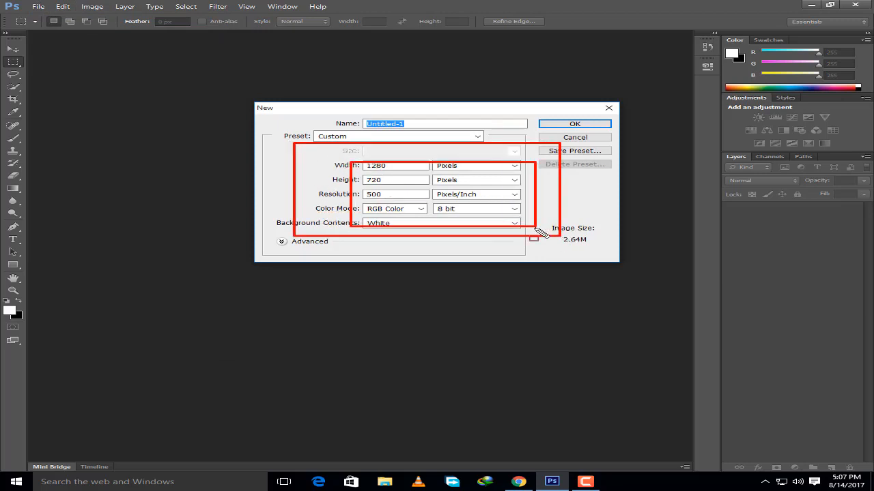
key(Escape)
click(575, 124)
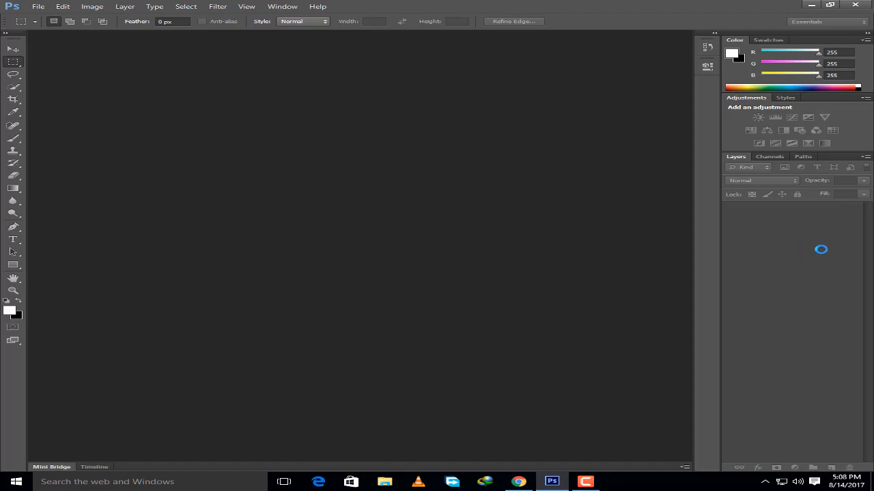
Duplicate the Background layer and place the YouTube logo file from the desktop, scaled down in the canvas's upper-left area.
drag(821, 210, 829, 466)
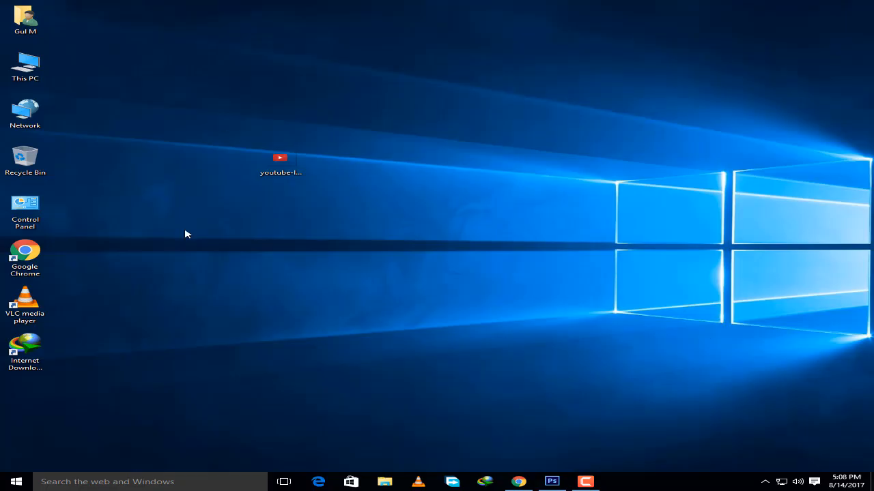
drag(171, 130, 476, 299)
drag(293, 169, 328, 259)
drag(579, 368, 423, 269)
drag(398, 240, 328, 207)
key(Return)
Rasterize the YouTube logo layer.
right_click(814, 212)
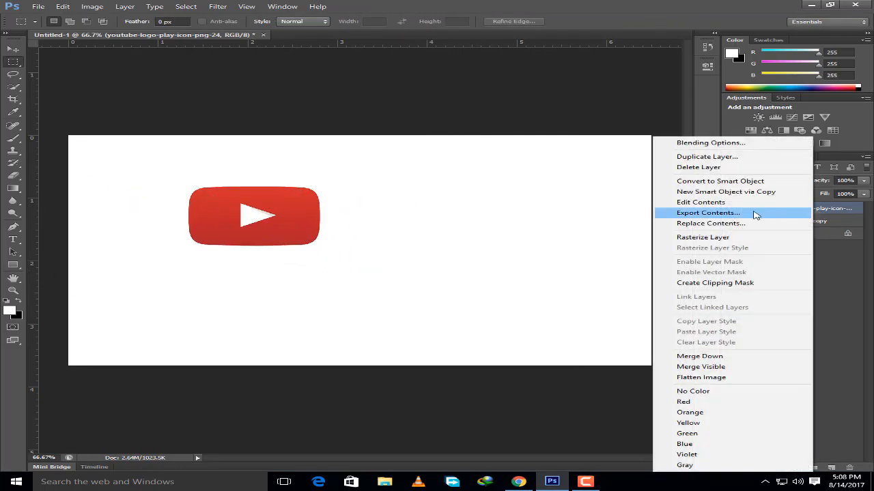
click(785, 236)
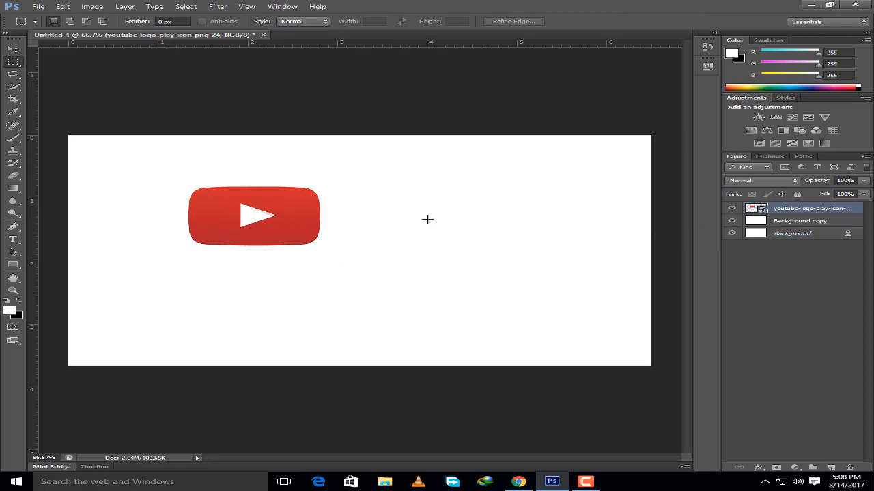
key(ctrl+t)
key(Return)
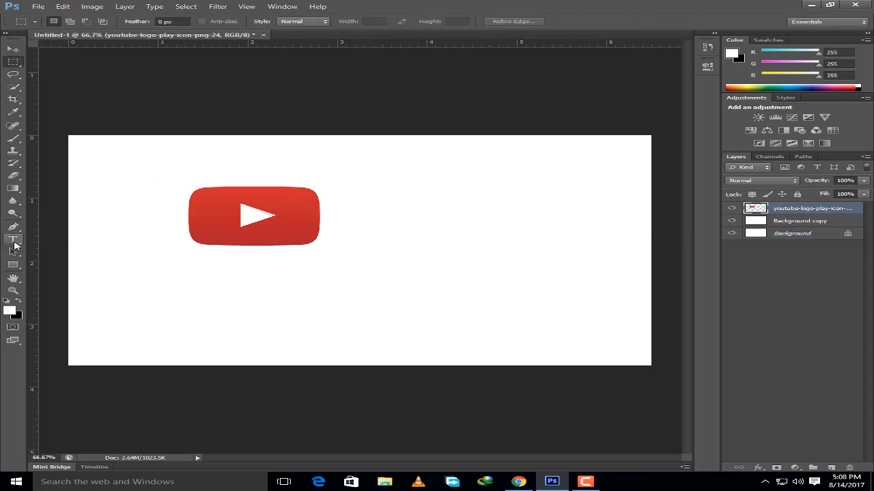
Add the text "How To Thumnail" in black 30 pt Myanmar Text Bold across the middle of the canvas.
click(13, 239)
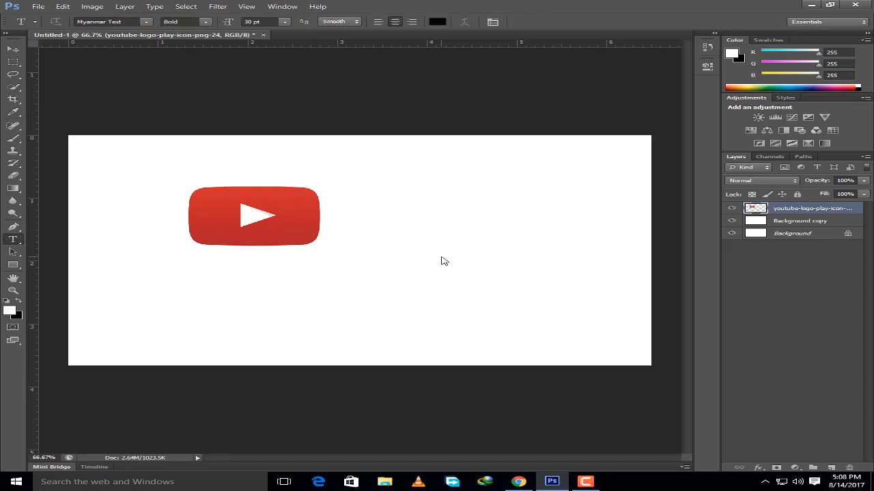
click(566, 353)
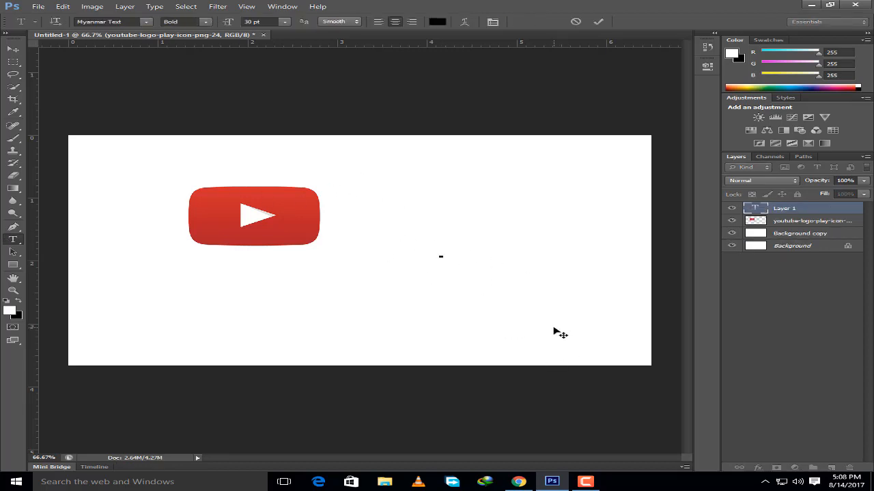
text(How T)
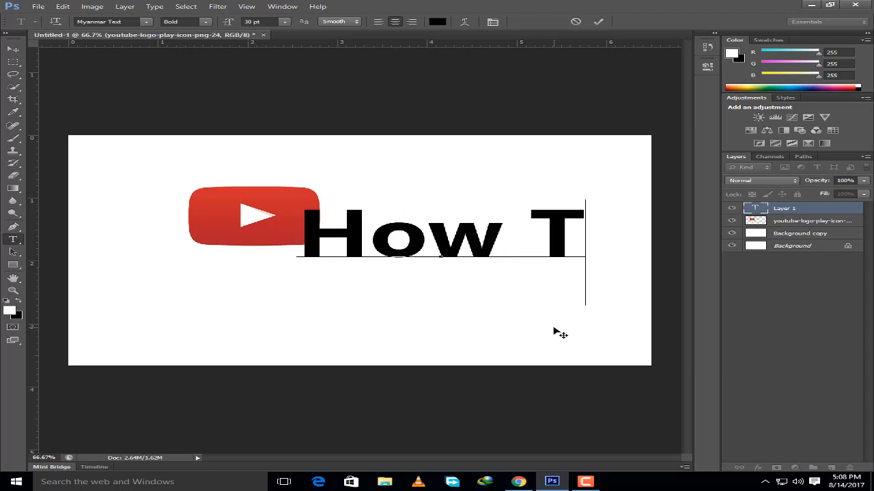
text(o Ma)
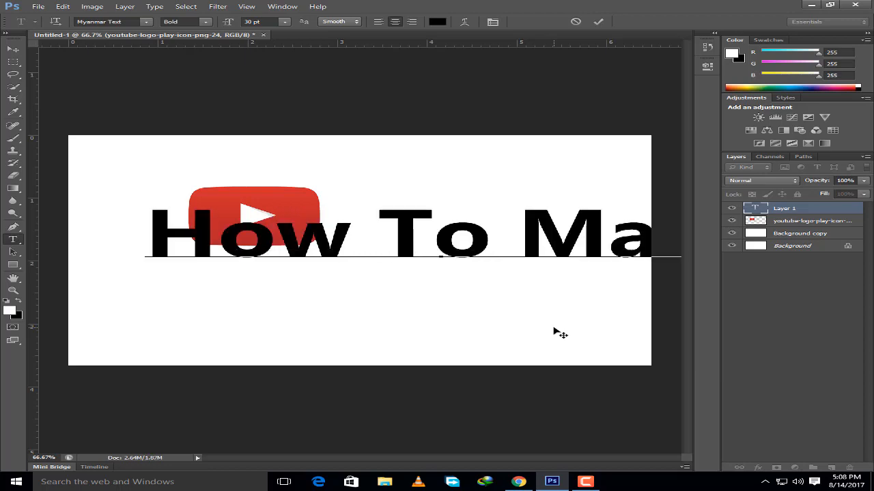
text(e You)
key(BackSpace)
key(BackSpace)
key(BackSpace)
key(BackSpace)
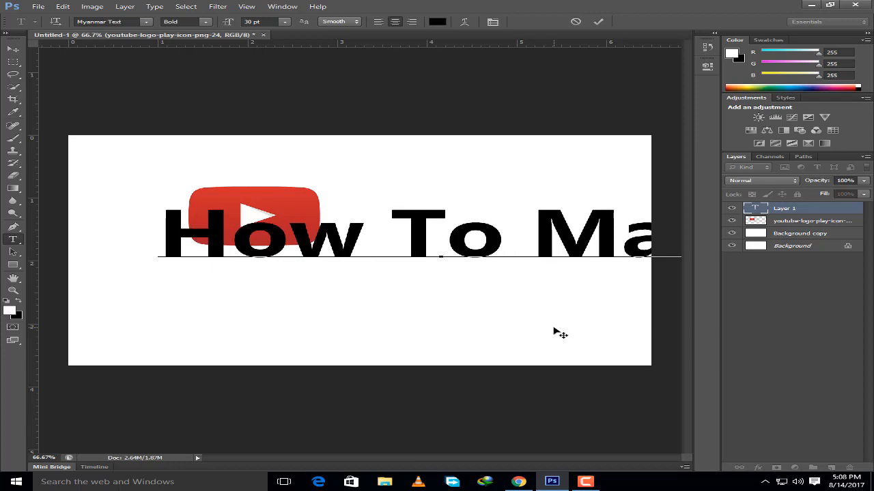
key(BackSpace)
key(BackSpace)
key(BackSpace)
text(Thum)
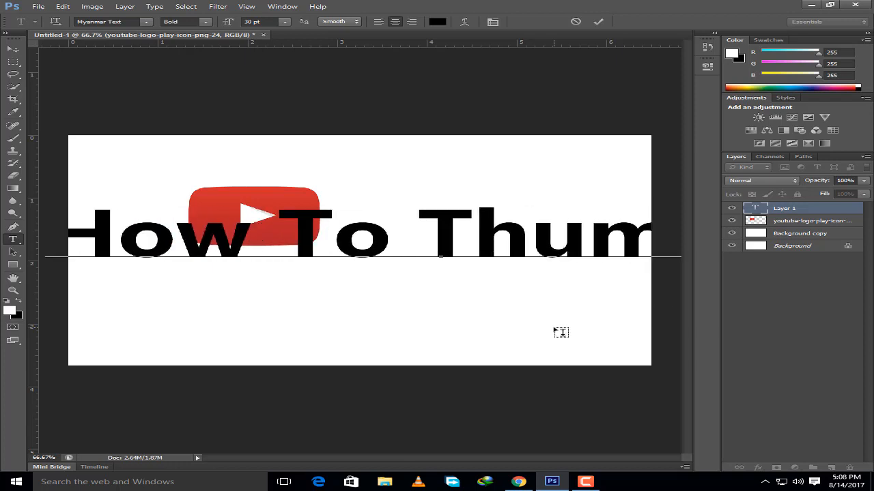
drag(599, 244, 640, 254)
key(ctrl+Return)
Scale the "How To Thumnail" text to about 59% and move it to the top centre of the canvas.
key(ctrl+t)
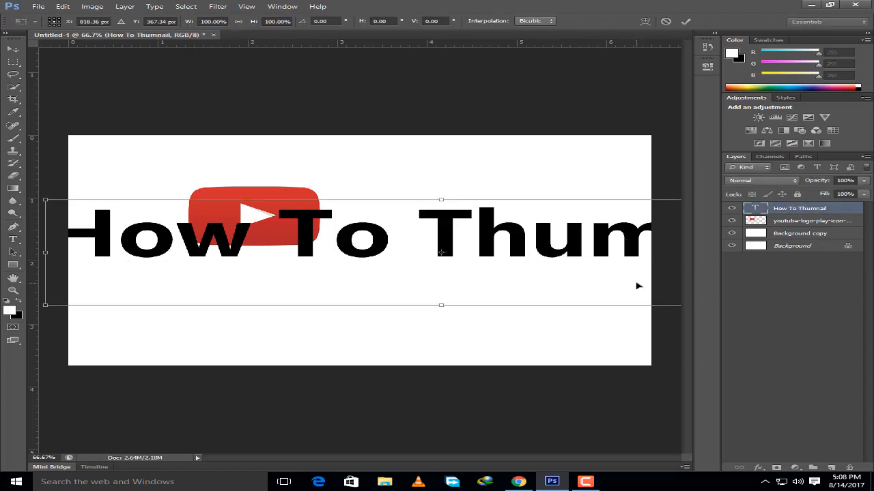
drag(636, 287, 221, 239)
drag(566, 286, 404, 264)
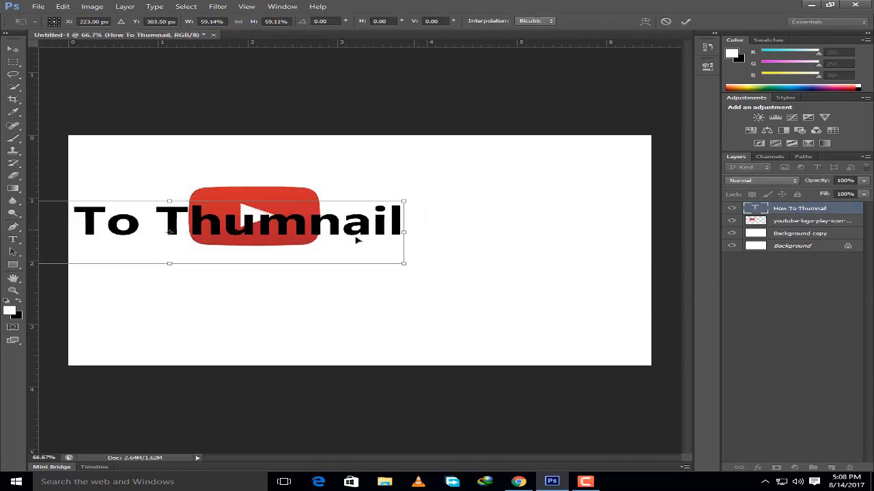
drag(345, 240, 527, 177)
key(Return)
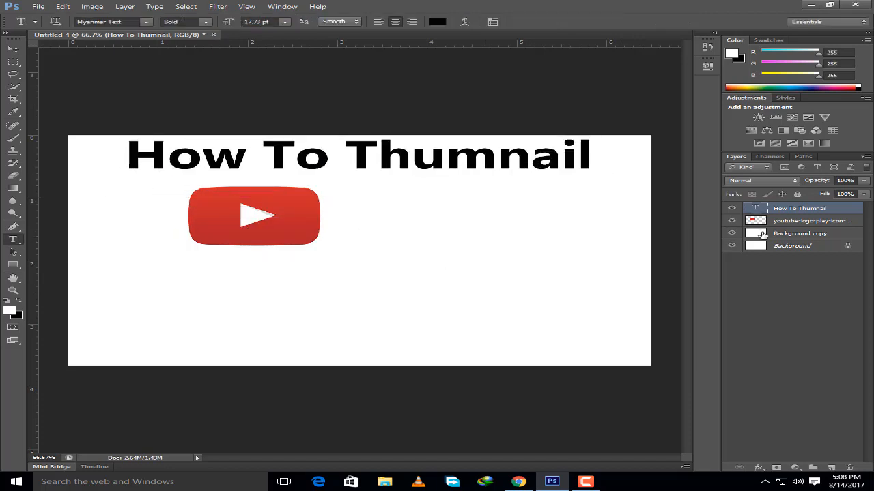
Move the YouTube logo to the centre of the canvas and shift the "How To Thumnail" title slightly down above it.
click(792, 220)
drag(263, 218, 374, 238)
mouse_move(411, 162)
mouse_down()
mouse_move(411, 180)
mouse_move(416, 170)
mouse_up()
click(415, 159)
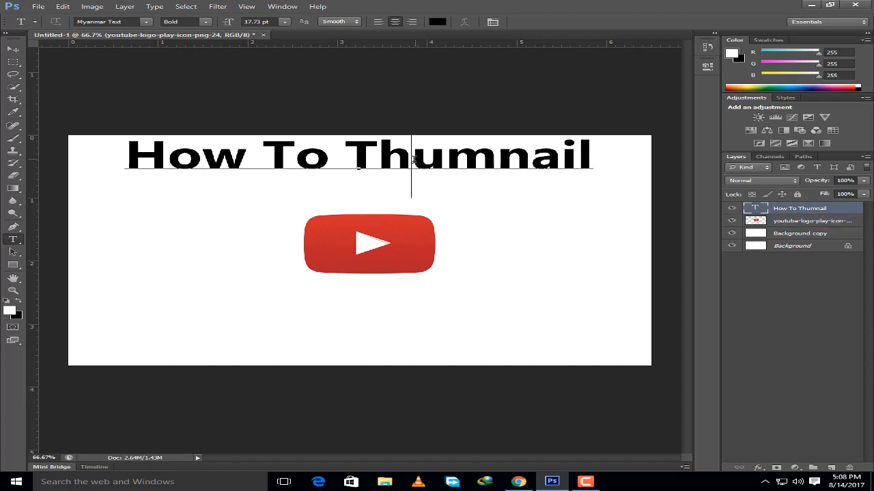
click(827, 220)
click(827, 209)
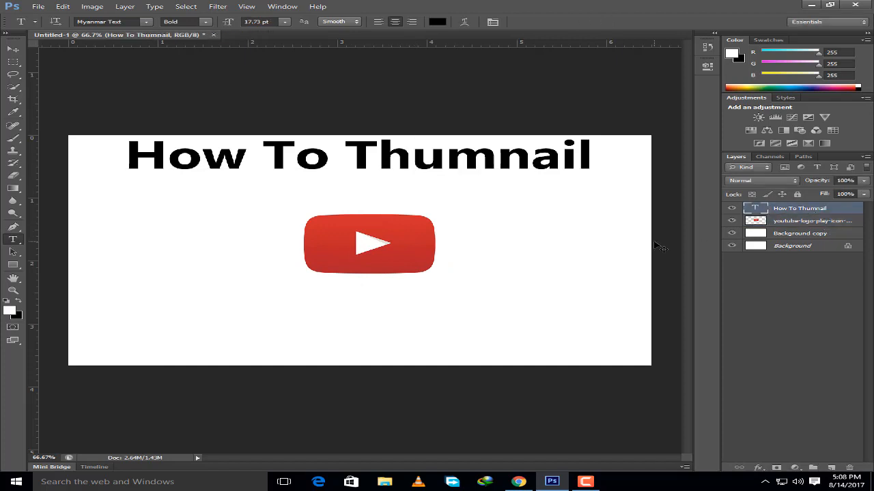
key(ctrl+t)
drag(440, 157, 452, 175)
key(Return)
Add the text "For YouTube Videos" in black 30 pt Myanmar Text Bold below the YouTube logo.
key(t)
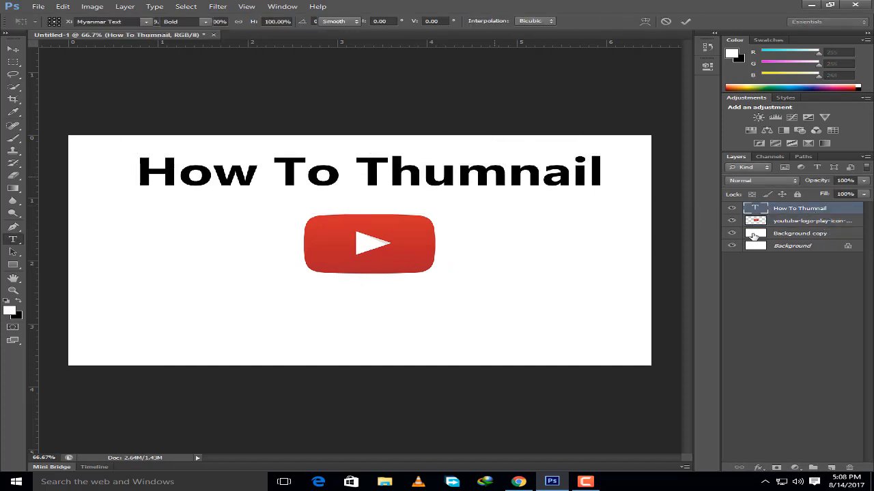
click(327, 326)
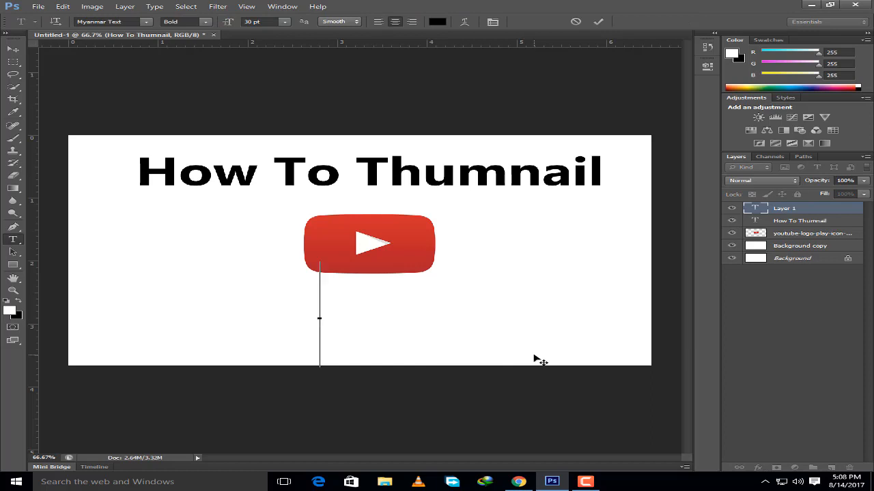
text(For V)
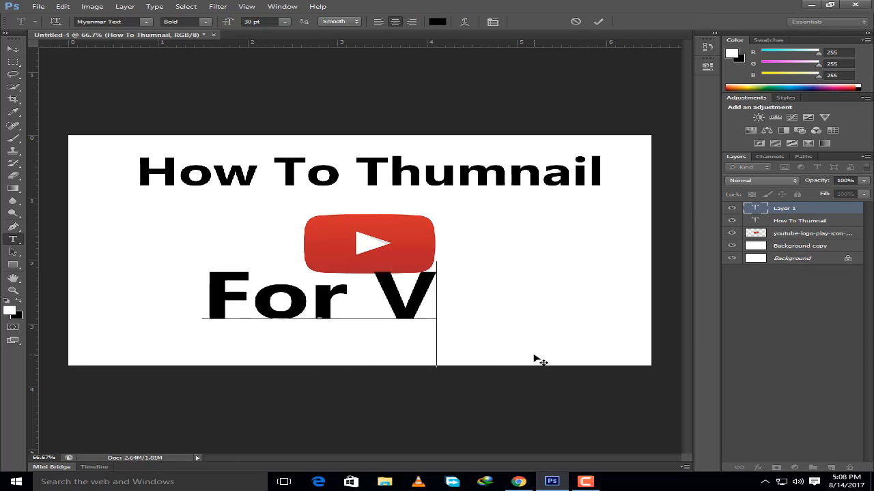
key(BackSpace)
text(YouTUbe)
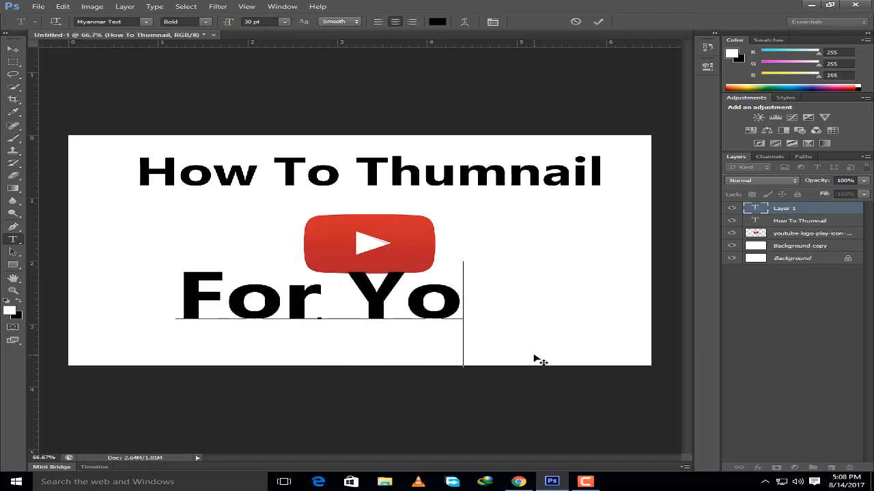
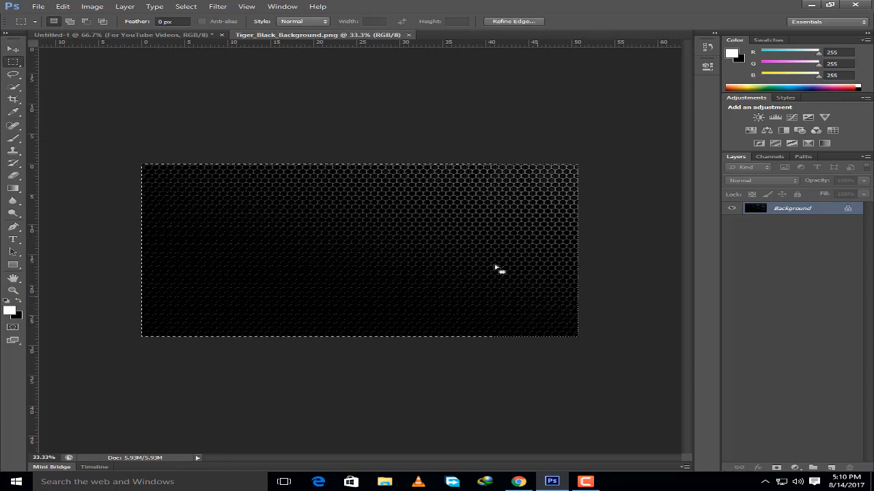
Cut the selected pattern in Tiger_Black_Background.png to a new layer and return to the Untitled-1 document.
right_click(445, 233)
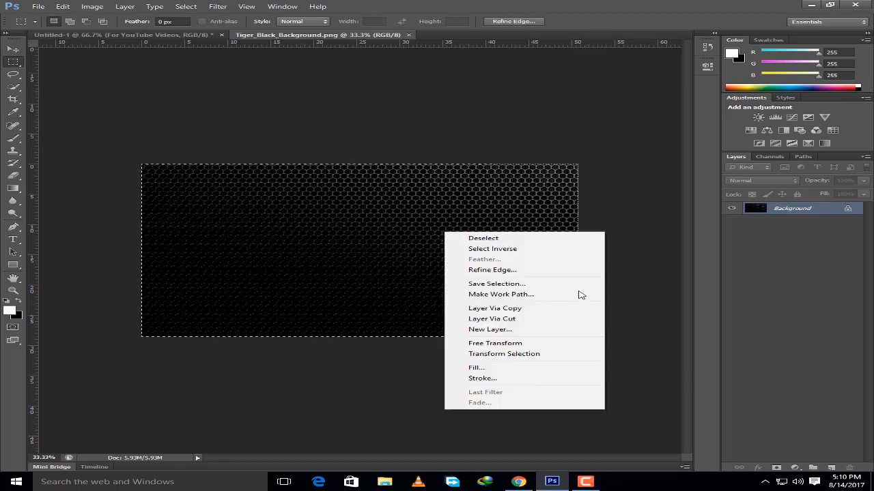
click(540, 318)
key(ctrl+Tab)
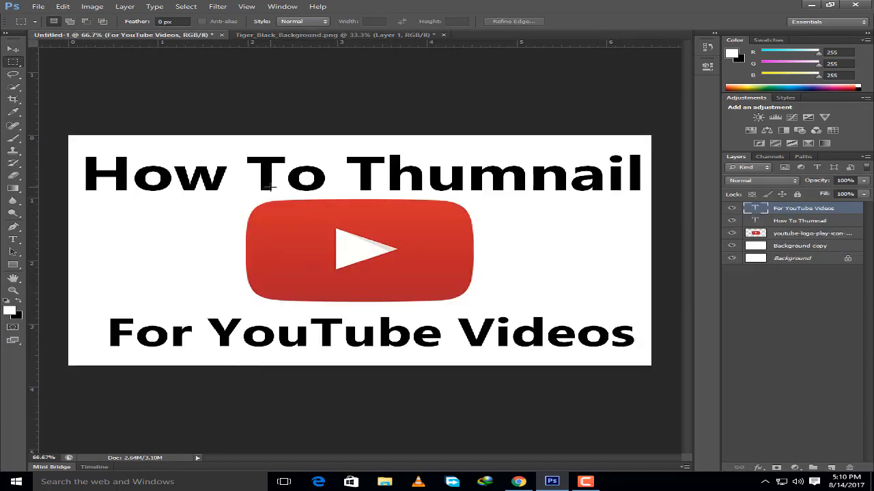
right_click(250, 222)
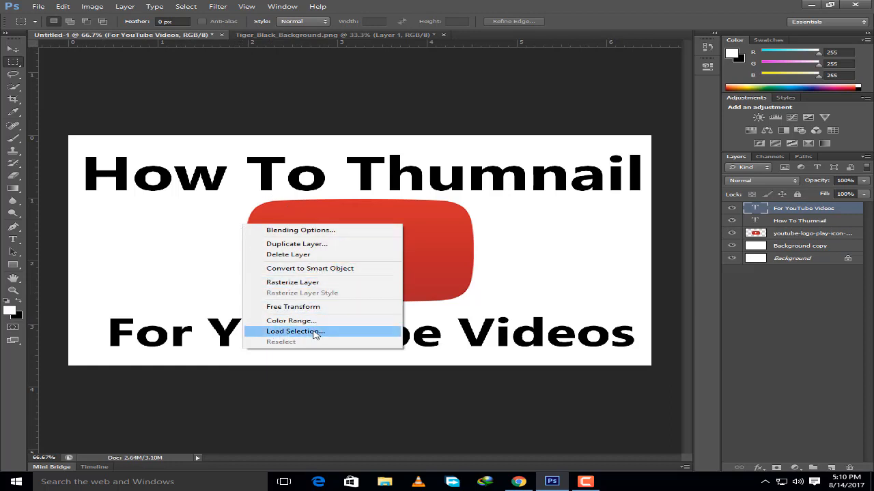
right_click(181, 238)
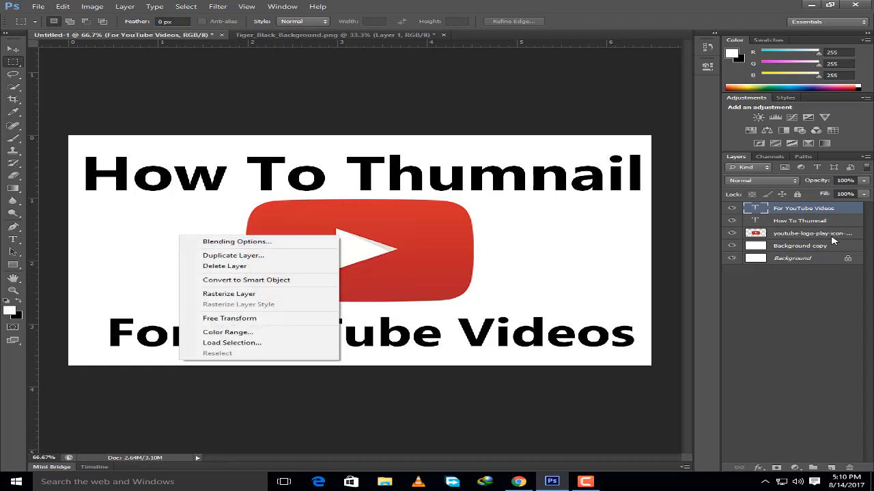
click(821, 329)
right_click(798, 288)
click(780, 281)
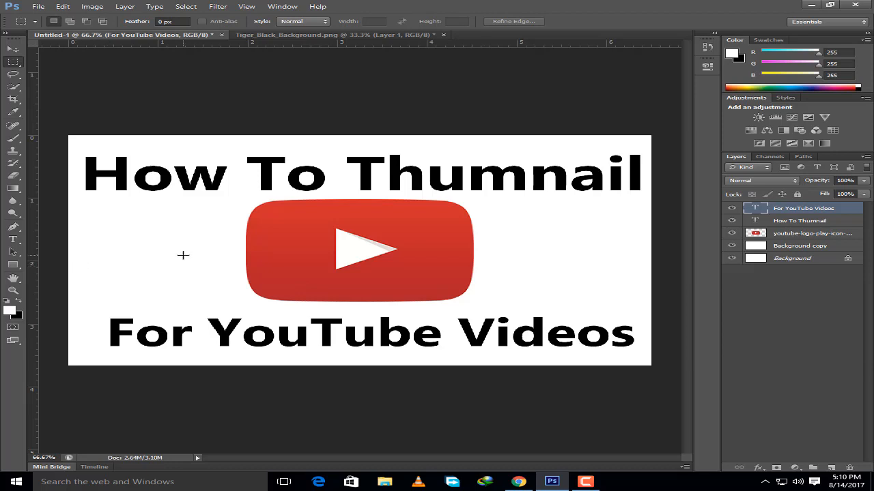
Move the black hexagon pattern layer from Tiger_Black_Background.png into the Untitled-1 document.
click(317, 35)
drag(354, 239, 243, 155)
click(220, 136)
click(13, 49)
mouse_move(400, 228)
mouse_down()
mouse_move(201, 84)
mouse_move(179, 37)
mouse_move(462, 264)
mouse_move(406, 243)
mouse_up()
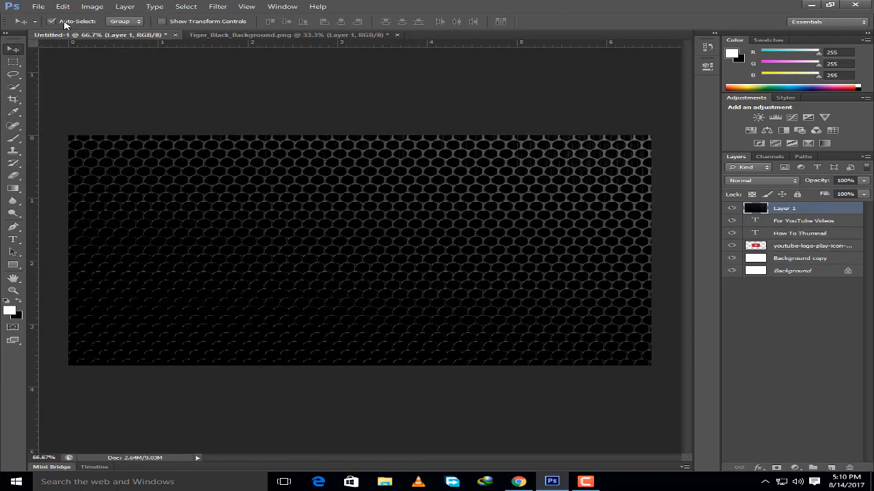
Scale the hexagon pattern to about 66.7% so it fills the canvas and place its layer below the YouTube logo layer.
drag(243, 167, 381, 171)
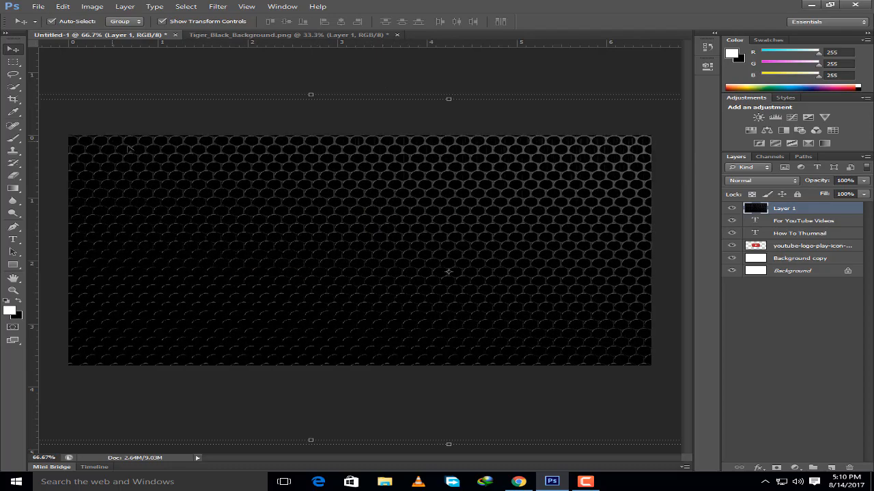
drag(43, 127, 218, 182)
drag(243, 154, 203, 179)
drag(305, 200, 167, 155)
drag(404, 242, 651, 366)
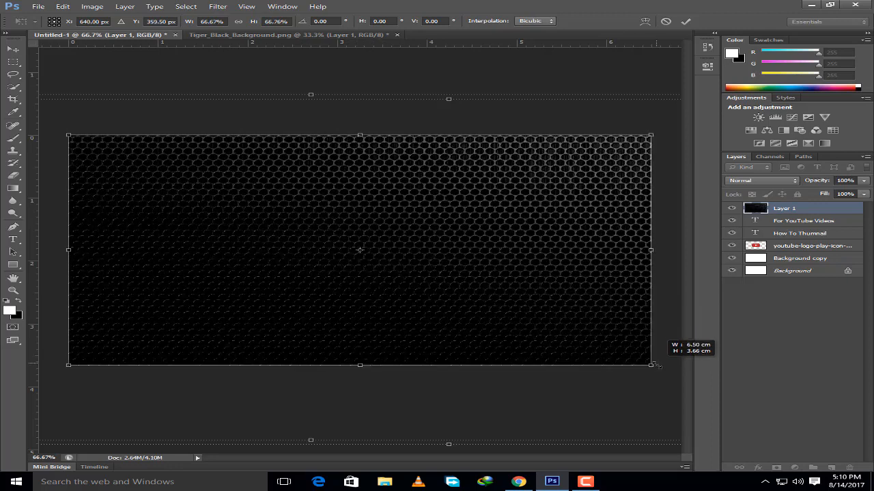
key(Return)
drag(836, 215, 837, 259)
Change the colour of the "How To Thumnail" text to white (ffffff).
click(848, 221)
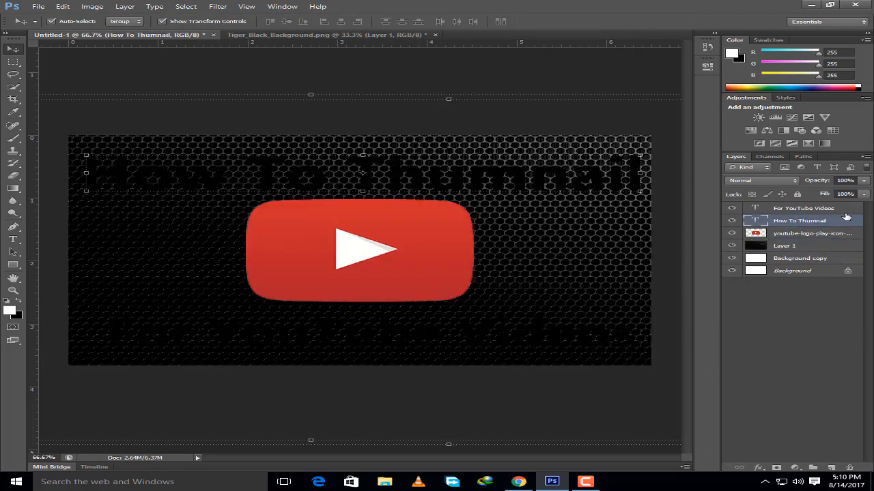
click(842, 208)
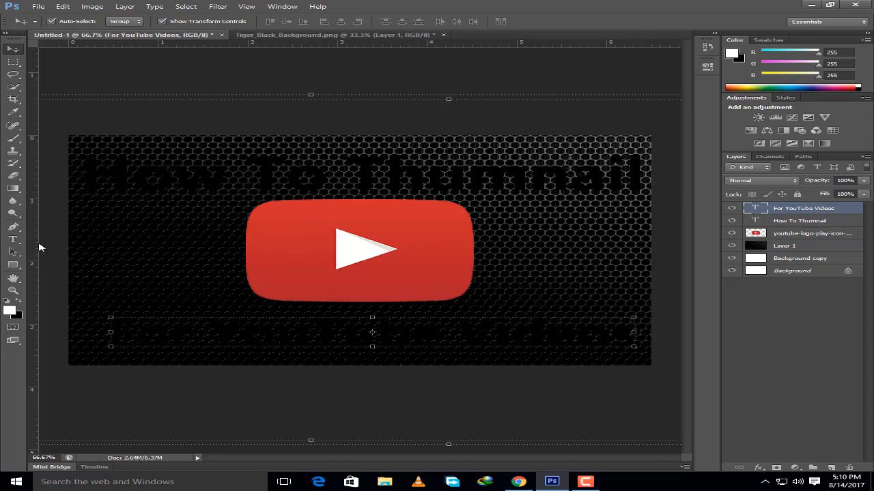
click(12, 239)
triple_click(289, 169)
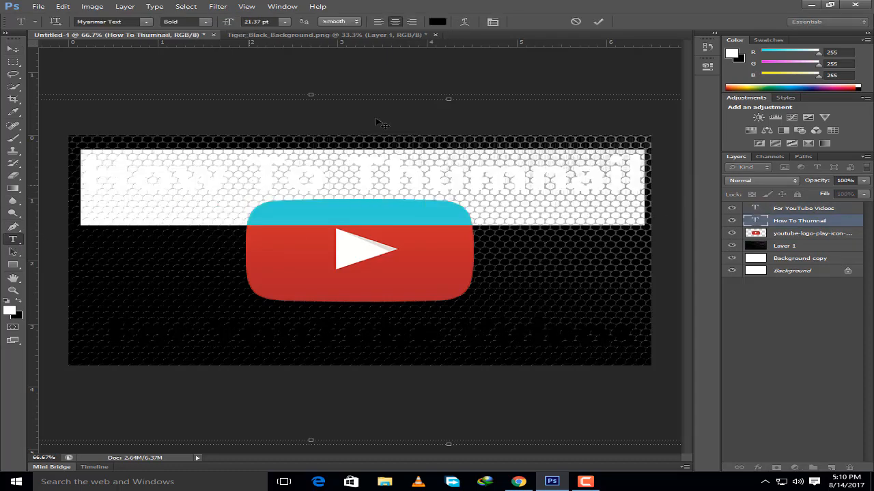
click(439, 22)
drag(384, 111, 252, 83)
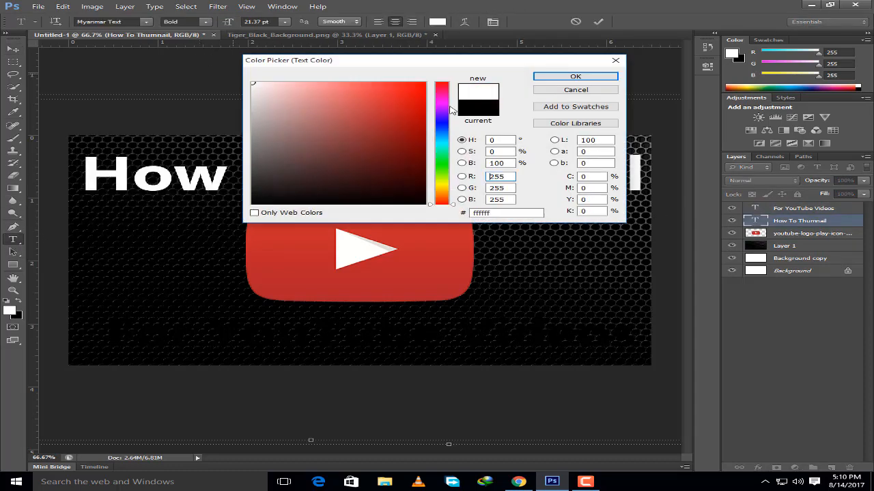
click(575, 77)
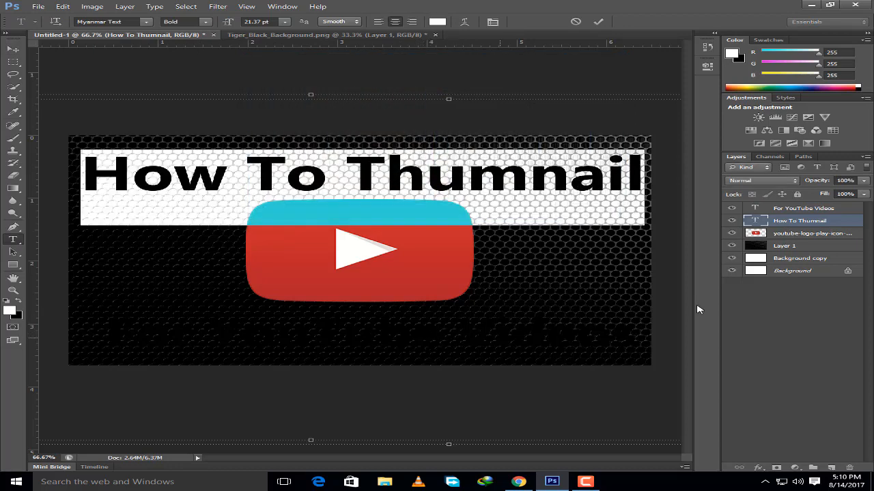
Change the colour of the "For YouTube Videos" text to white (ffffff).
click(812, 208)
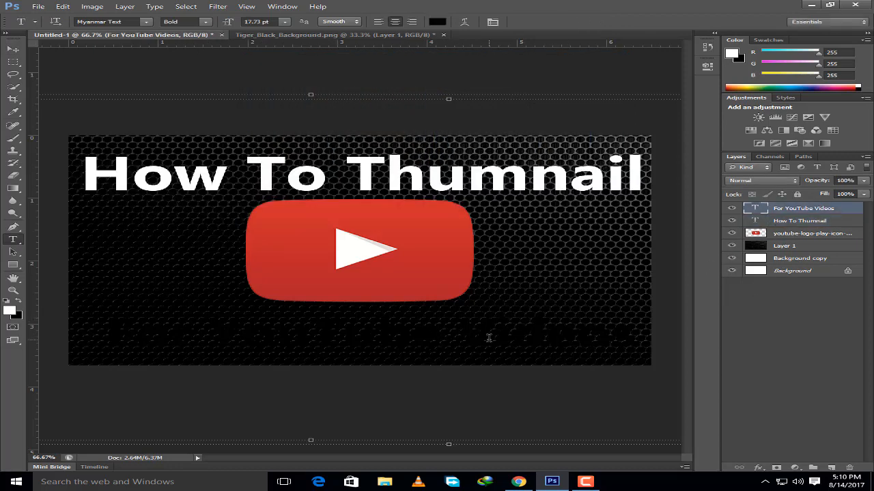
triple_click(489, 337)
click(438, 22)
click(248, 81)
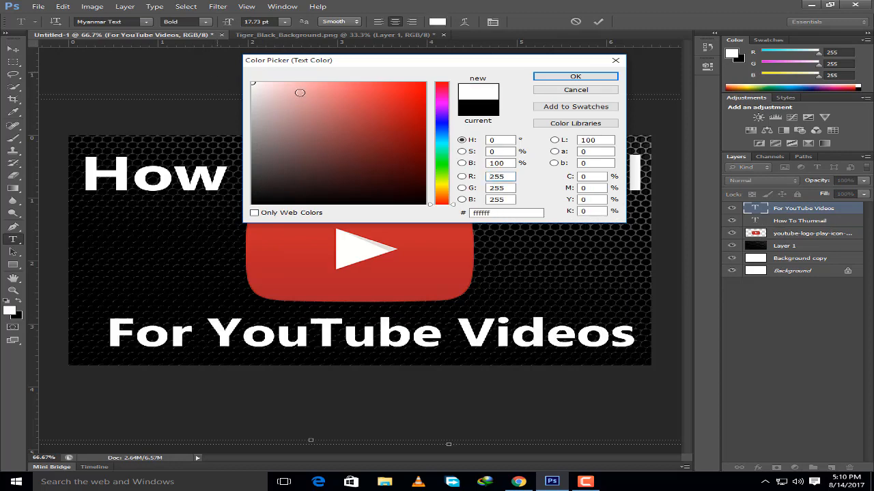
click(577, 77)
click(729, 293)
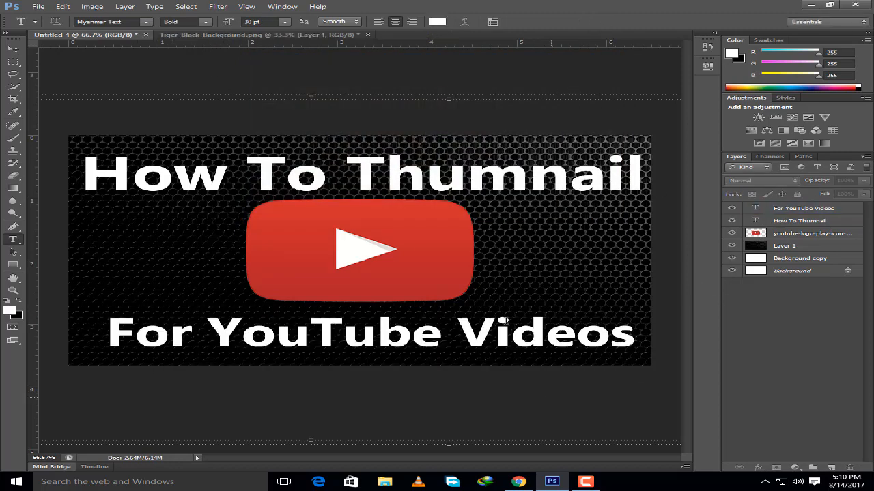
Open the red gradient image c7.jpg from the Downloads folder.
click(38, 6)
click(75, 26)
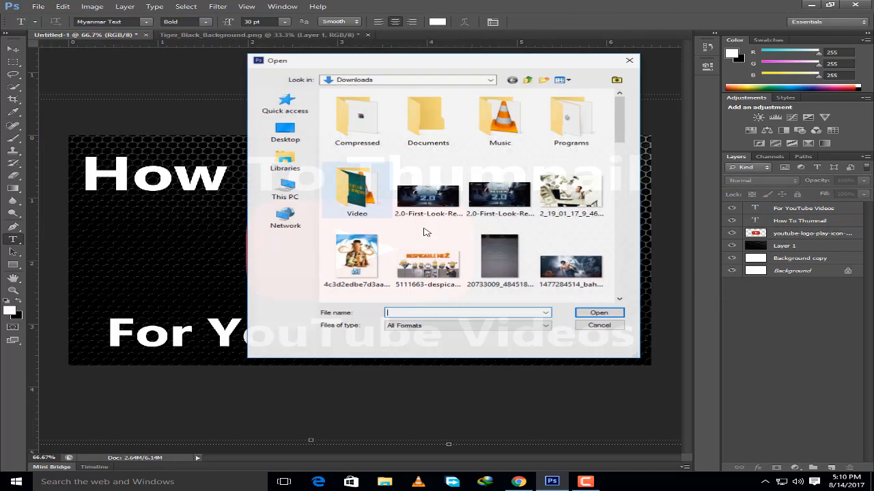
drag(622, 129, 628, 181)
double_click(357, 173)
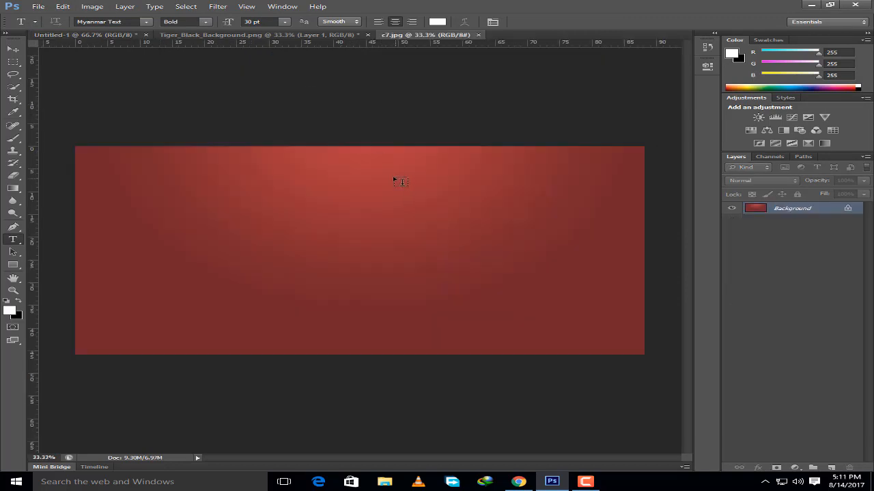
Duplicate the Background layer of c7.jpg and move the copy into the Untitled-1 document.
click(20, 46)
drag(300, 203, 115, 71)
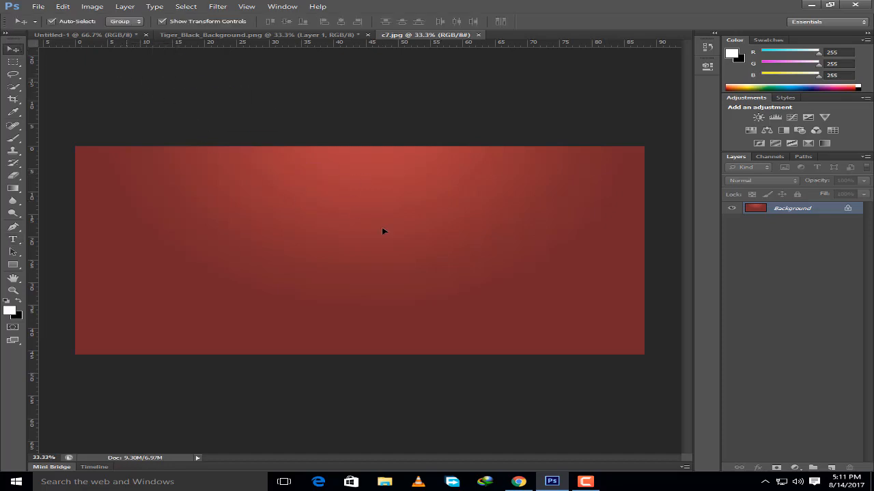
drag(383, 228, 523, 204)
key(Return)
drag(819, 209, 831, 468)
drag(451, 220, 421, 237)
drag(519, 258, 425, 226)
Transform the red gradient layer to 51.20% width and 55.46% height so it fills the whole canvas.
key(ctrl+t)
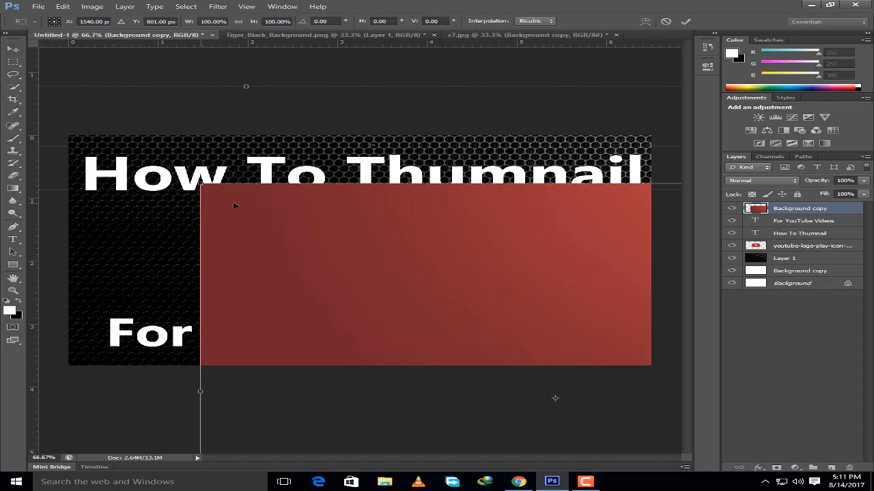
drag(307, 234, 157, 152)
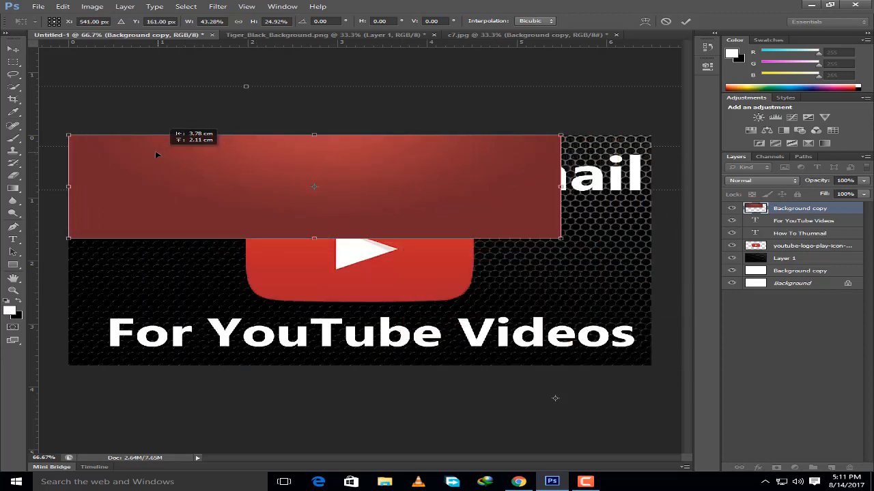
drag(560, 238, 651, 365)
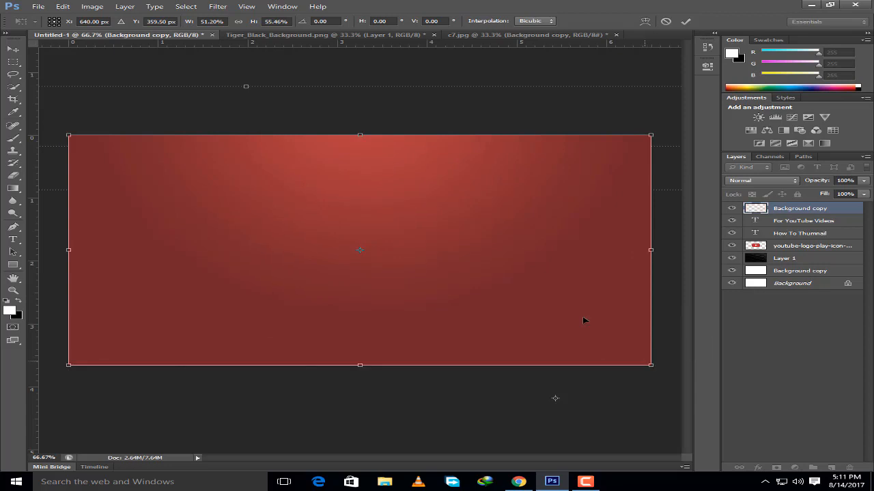
key(Return)
Move the red gradient layer below the hexagon pattern layer and lower the hexagon layer's opacity to blend the two.
click(815, 247)
click(819, 221)
click(819, 258)
drag(821, 209, 834, 240)
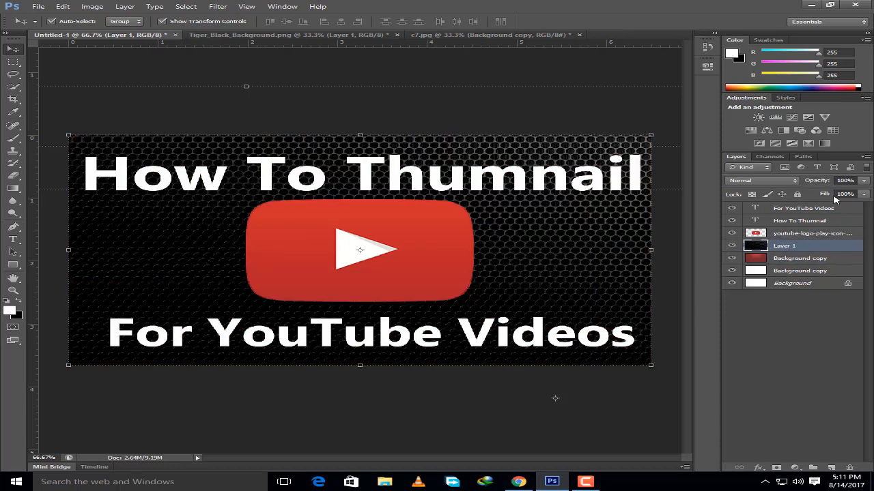
mouse_move(808, 183)
mouse_down()
mouse_move(822, 195)
mouse_move(804, 197)
mouse_up()
click(805, 342)
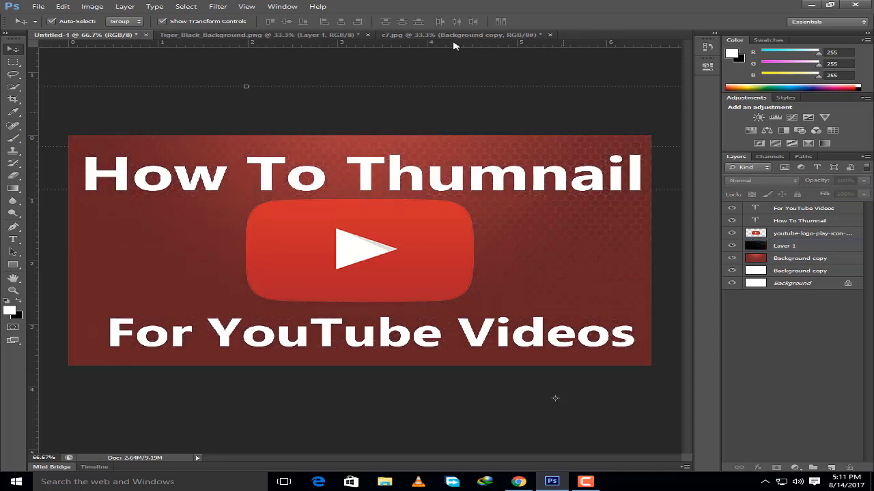
click(259, 35)
click(102, 34)
click(13, 61)
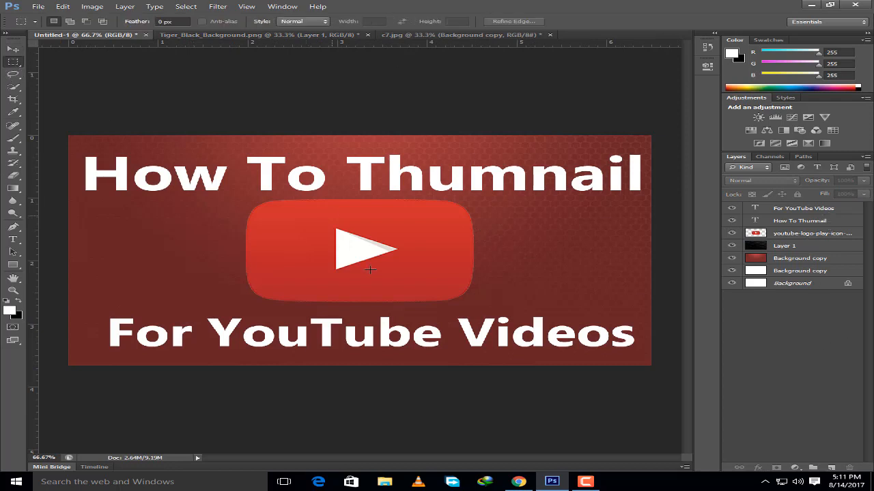
click(827, 235)
click(834, 210)
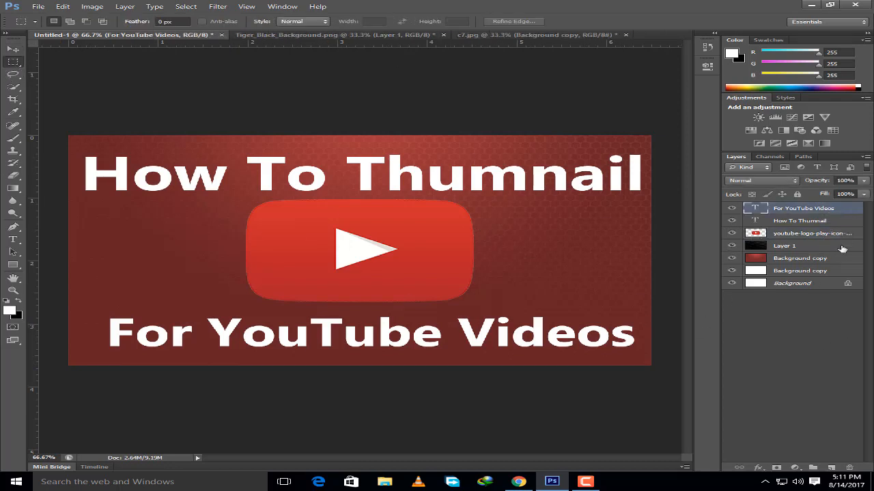
click(841, 258)
click(844, 222)
click(847, 208)
Add a Stroke effect to the How To Thumnail text layer.
click(850, 222)
double_click(849, 223)
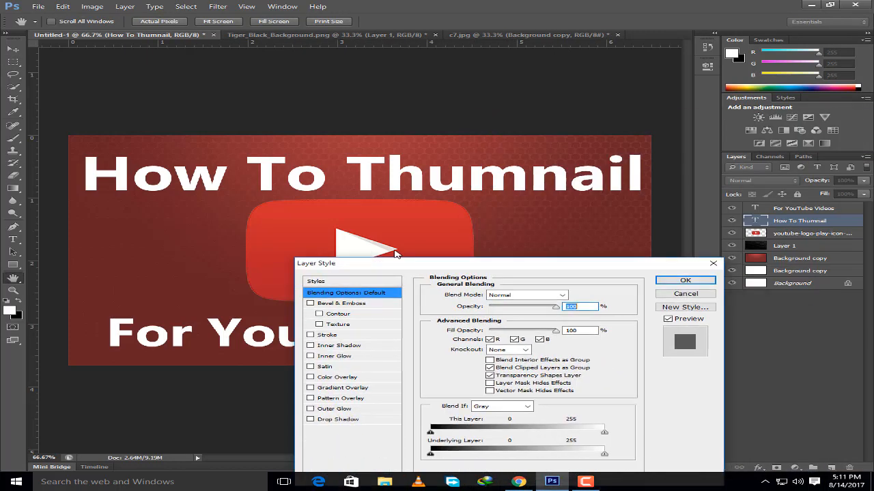
click(324, 313)
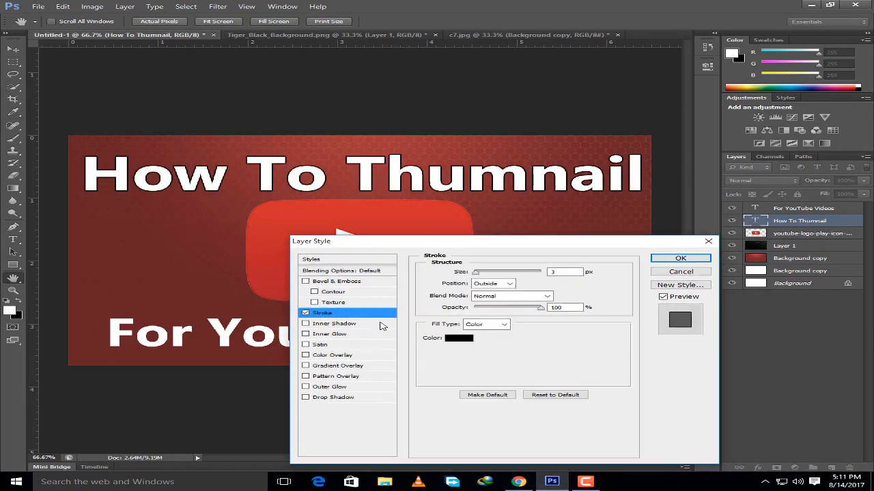
click(466, 341)
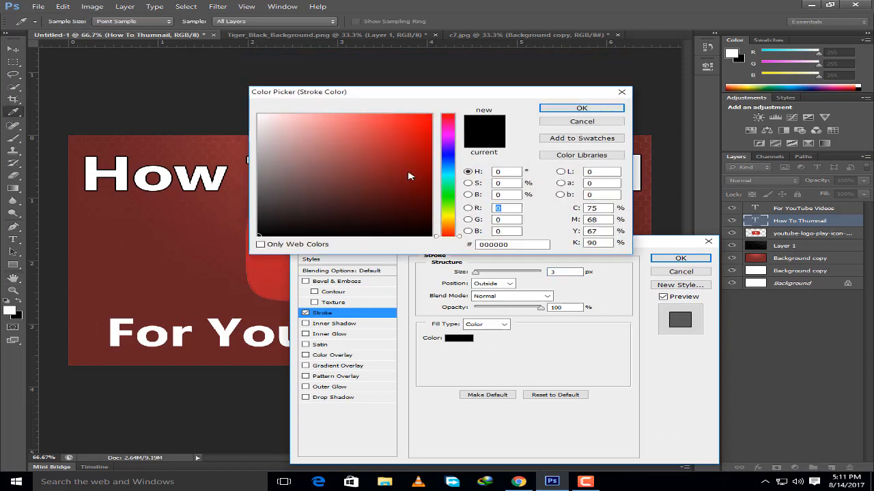
click(487, 329)
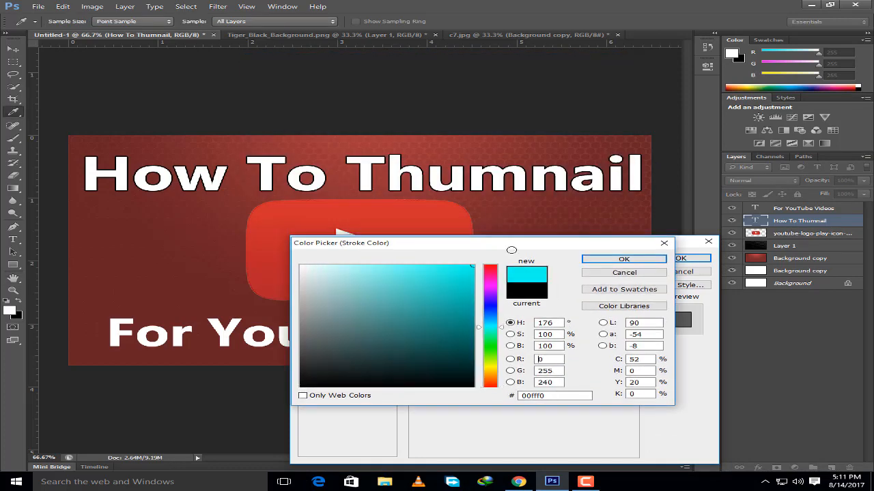
drag(482, 329, 492, 373)
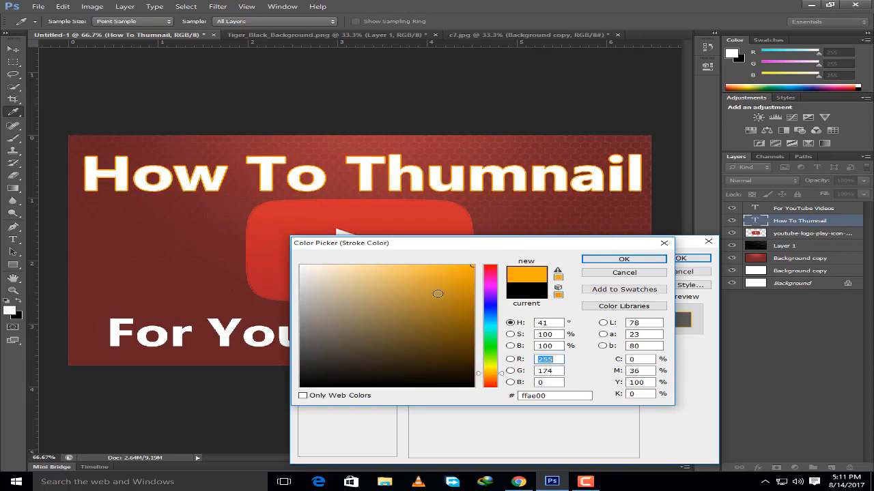
click(301, 387)
click(613, 274)
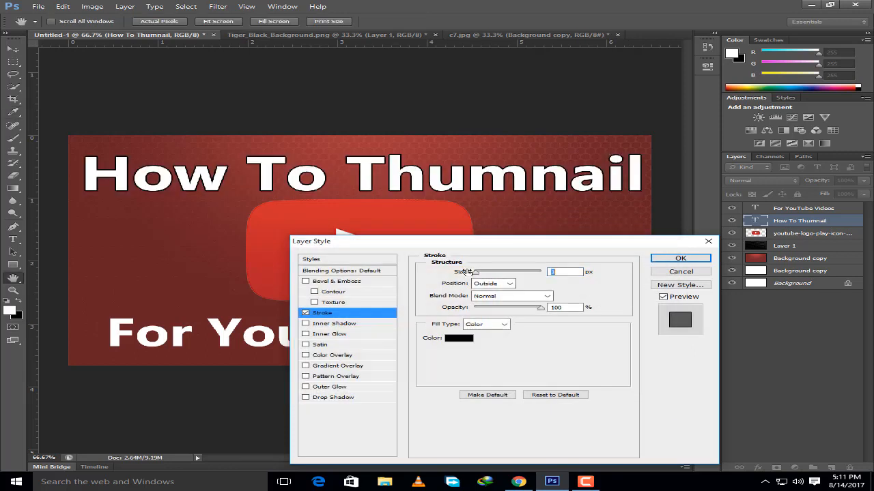
Thicken the black stroke on the How To Thumnail text and add a Drop Shadow with an increased size.
mouse_move(478, 274)
mouse_down()
mouse_move(490, 276)
mouse_move(482, 280)
mouse_up()
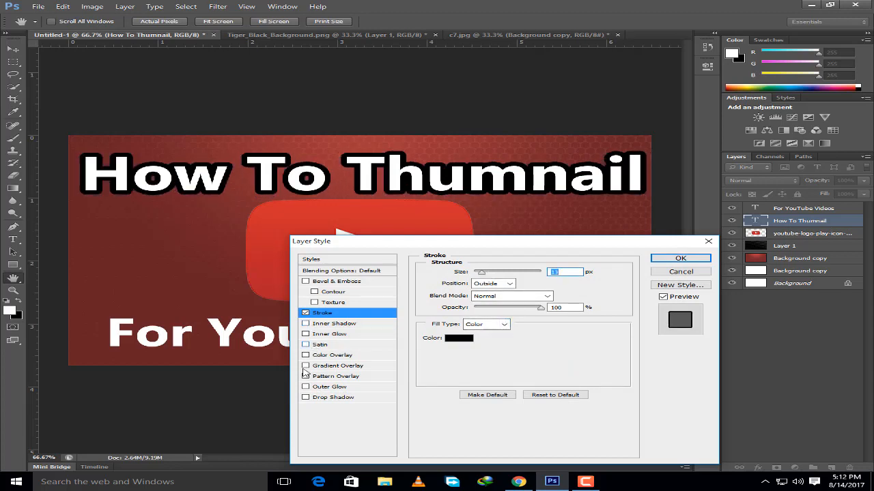
click(334, 397)
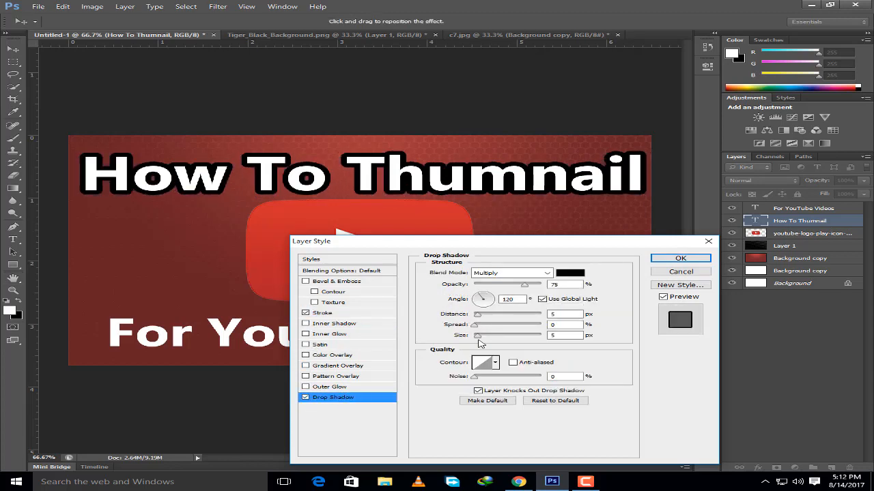
drag(488, 338, 494, 337)
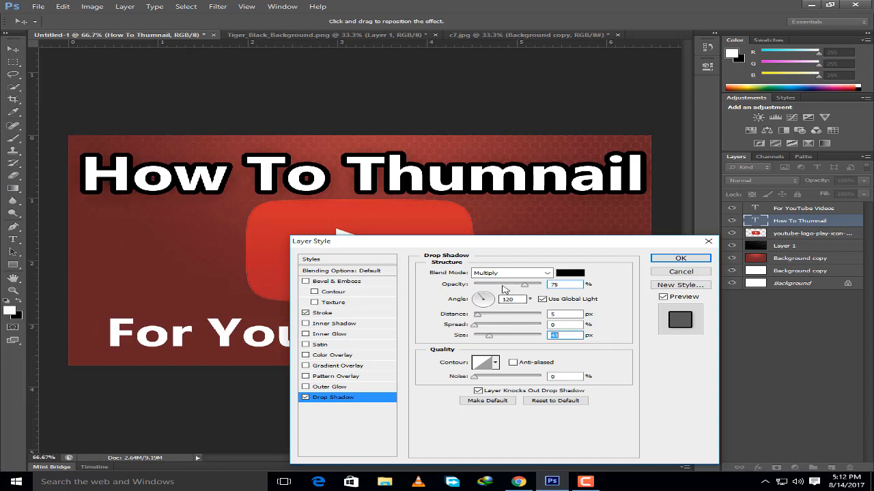
Add a Gradient Overlay to the How To Thumnail text and open its gradient for editing.
click(313, 366)
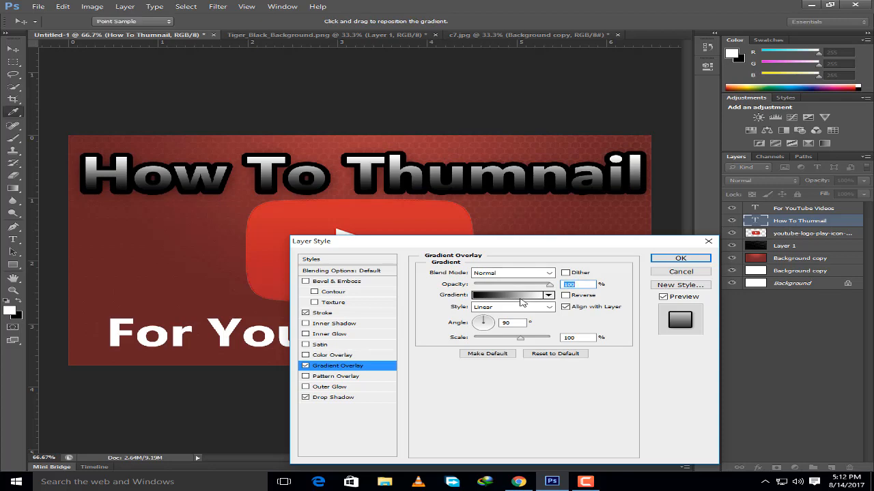
click(522, 302)
drag(612, 54, 480, 260)
Try several red gradient presets on the How To Thumnail text.
scroll(542, 330, down, 5)
scroll(575, 303, down, 10)
click(531, 312)
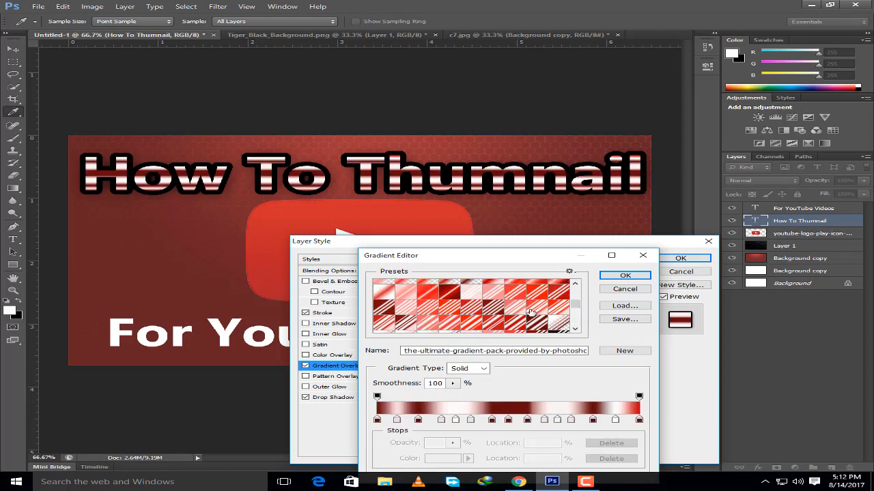
scroll(533, 304, up, 1)
click(537, 292)
scroll(536, 295, up, 2)
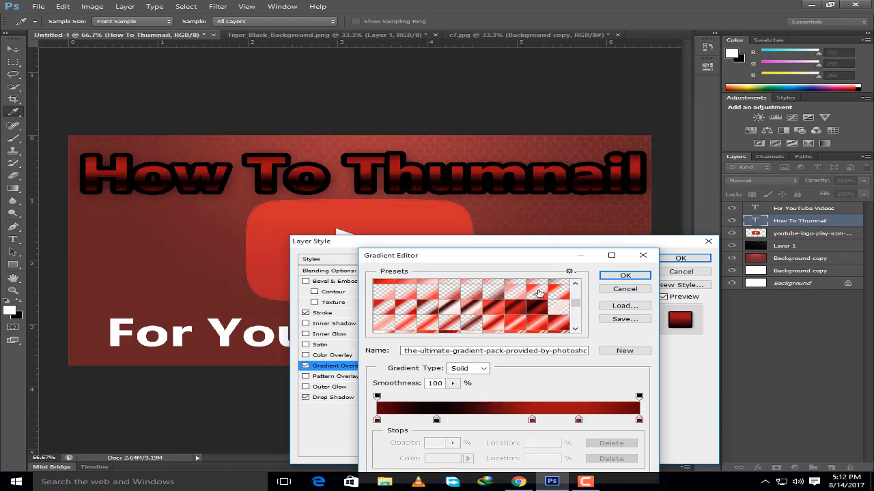
click(552, 293)
scroll(551, 293, up, 3)
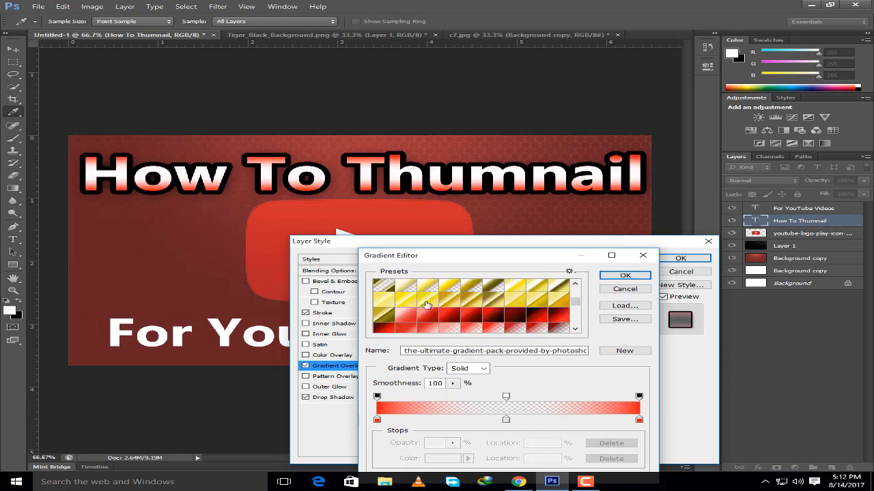
Try a range of gold and yellow gradient presets on the How To Thumnail text.
click(481, 305)
scroll(505, 305, up, 1)
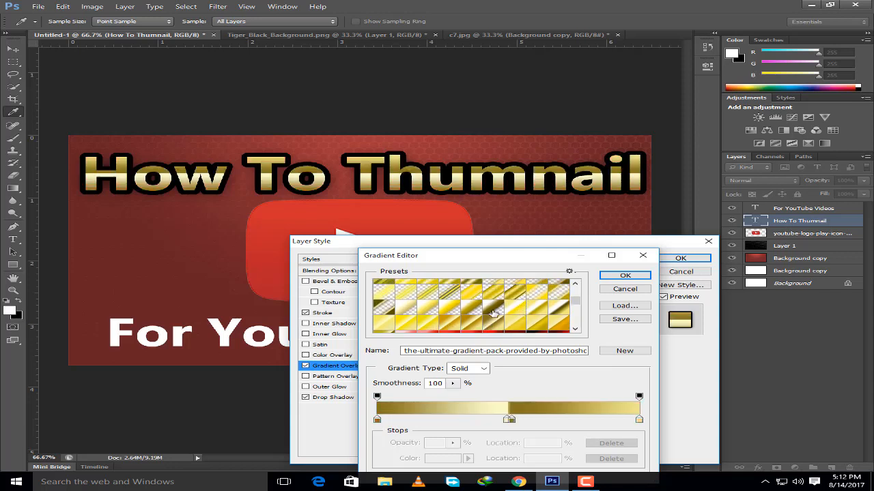
click(524, 297)
scroll(527, 300, up, 1)
click(552, 320)
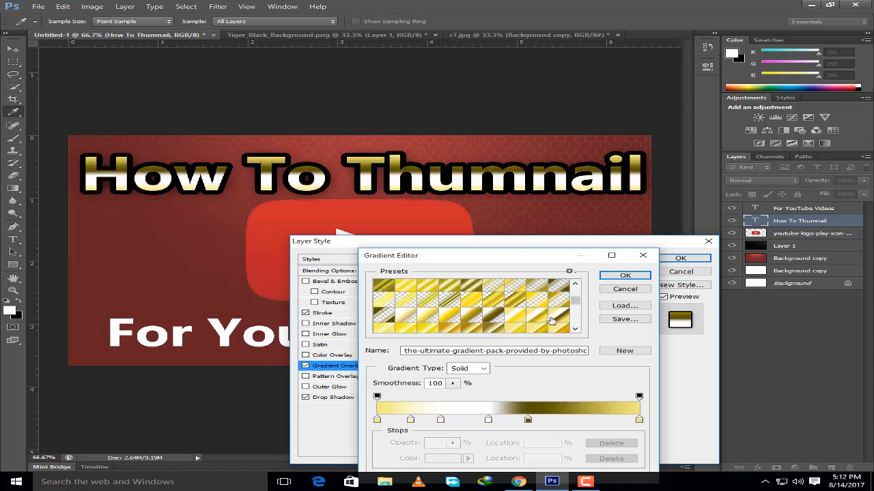
scroll(551, 320, up, 2)
click(558, 298)
click(538, 286)
scroll(518, 311, up, 3)
scroll(529, 314, up, 4)
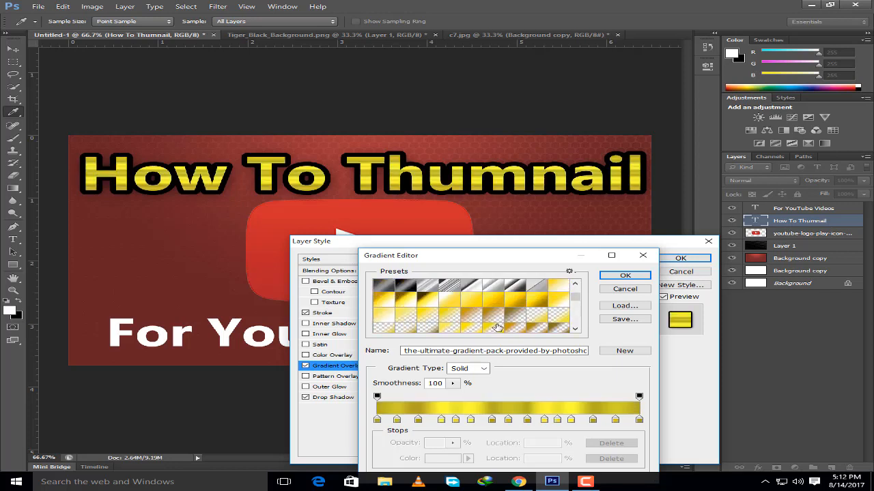
click(539, 316)
scroll(500, 312, up, 2)
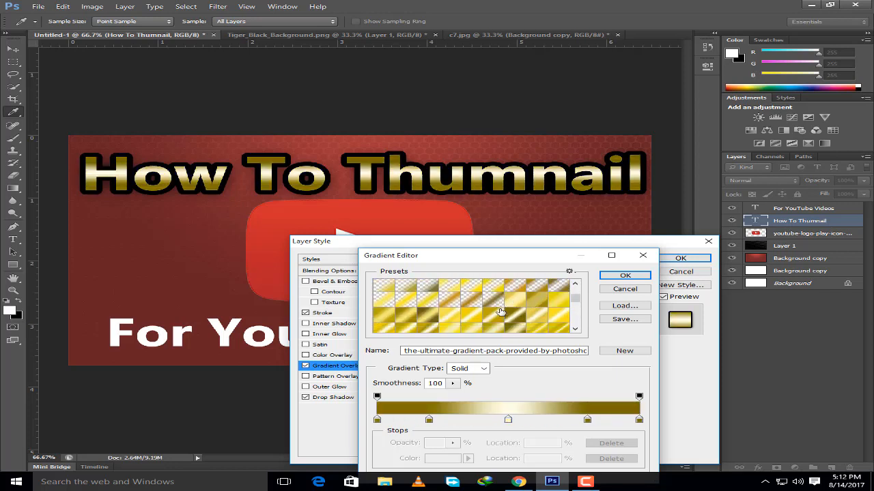
click(494, 315)
scroll(512, 312, up, 3)
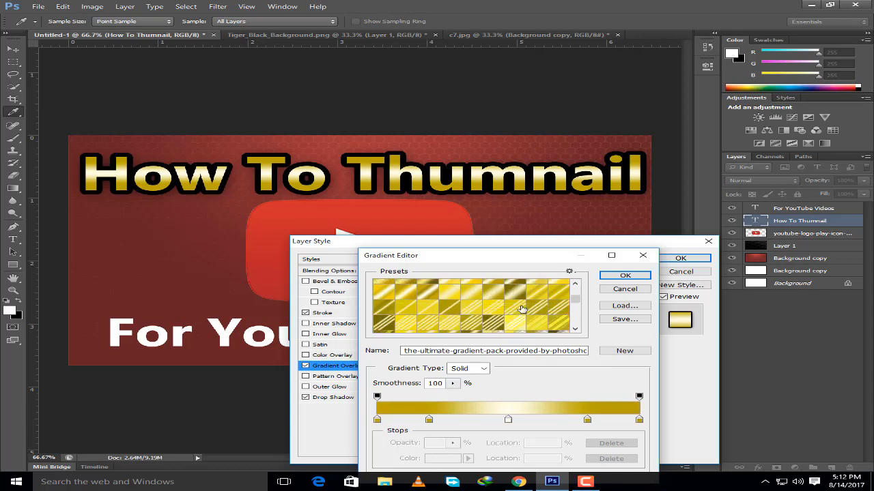
click(450, 311)
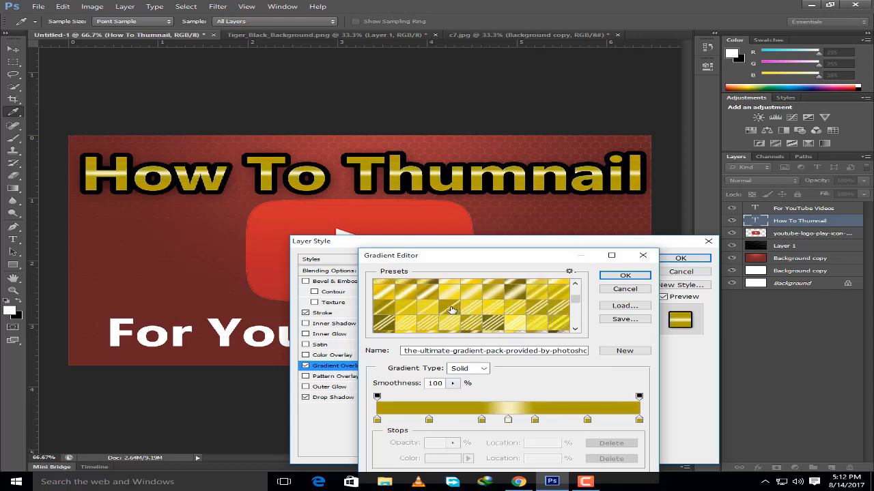
click(424, 299)
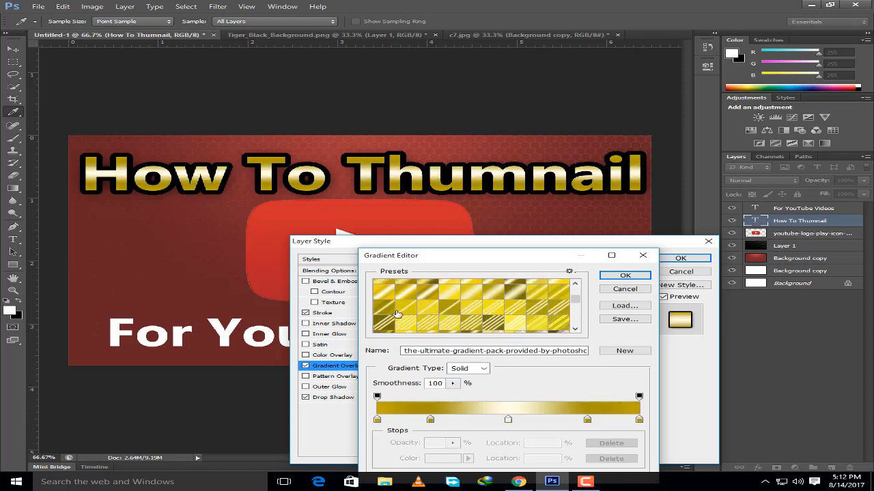
click(455, 321)
Try several pink and purple gradient presets on the How To Thumnail text.
drag(576, 299, 576, 324)
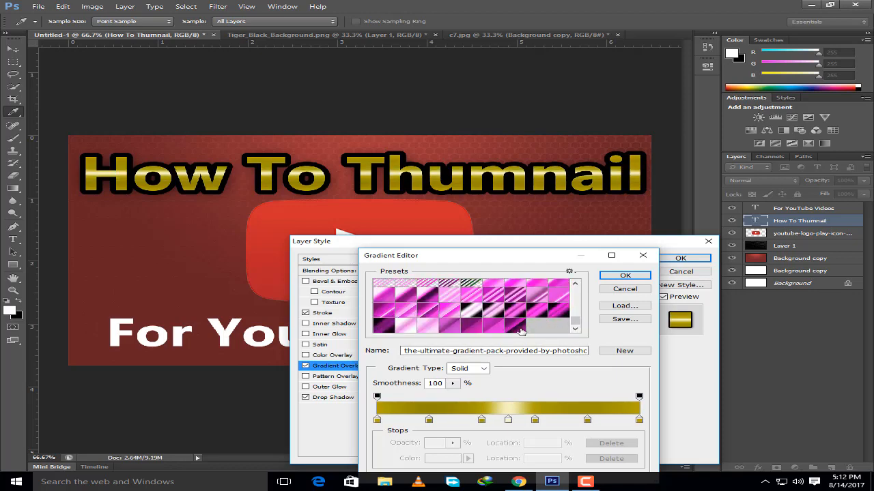
click(521, 331)
scroll(521, 325, up, 3)
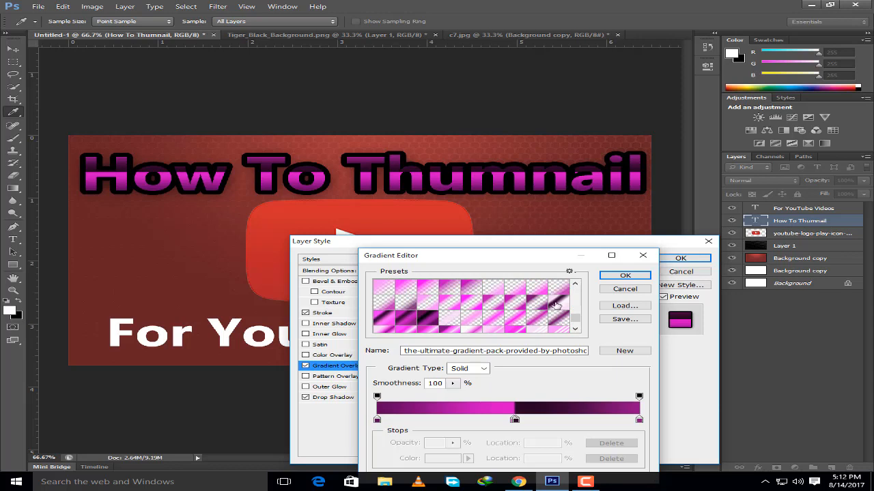
click(556, 305)
scroll(521, 305, up, 2)
scroll(551, 314, down, 2)
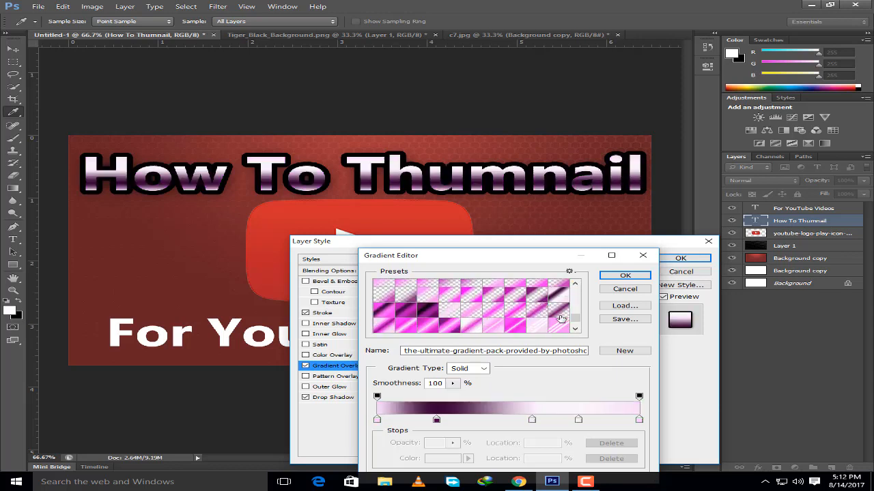
click(556, 319)
scroll(539, 320, down, 2)
click(503, 314)
click(492, 312)
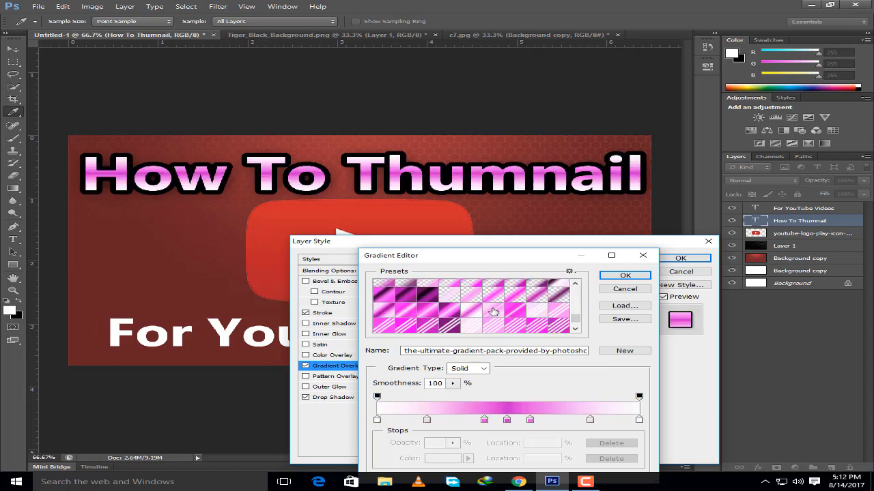
click(518, 310)
click(446, 314)
click(434, 312)
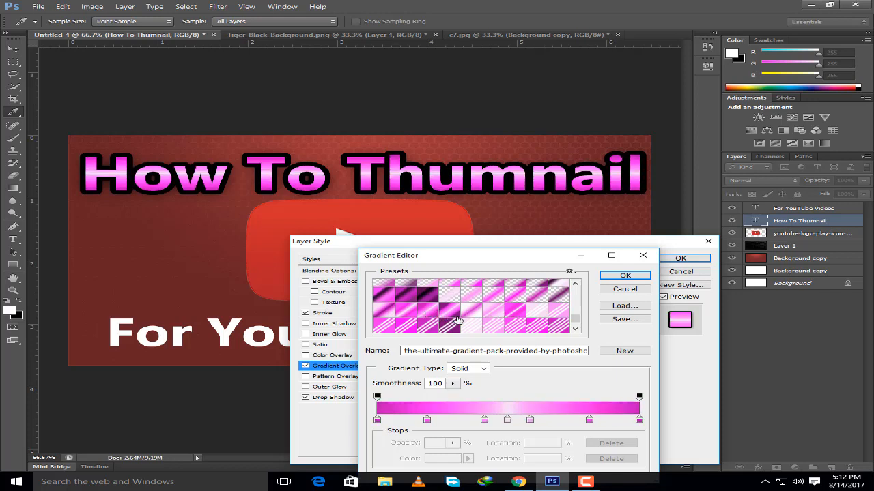
click(449, 316)
click(470, 329)
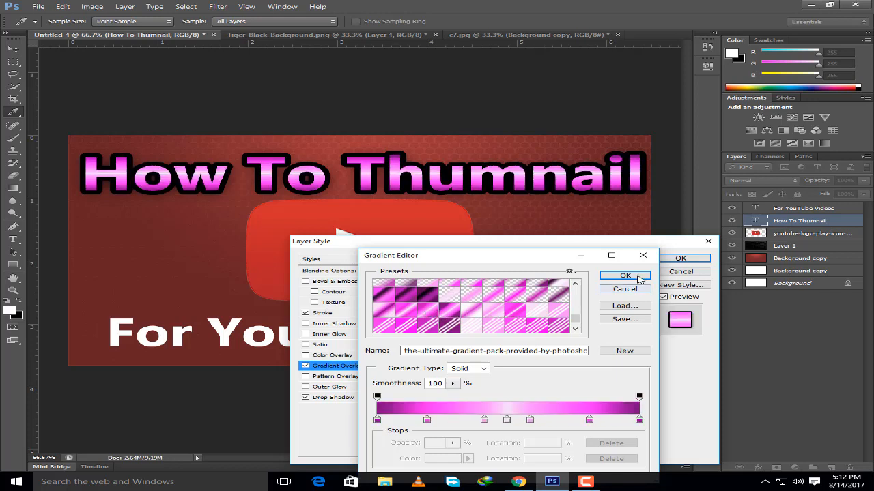
Choose a green gradient preset with a white highlight band for the How To Thumnail text and apply the layer style.
scroll(504, 296, up, 3)
scroll(521, 298, up, 1)
scroll(521, 300, down, 2)
click(511, 312)
scroll(507, 298, up, 3)
scroll(506, 295, up, 2)
click(512, 300)
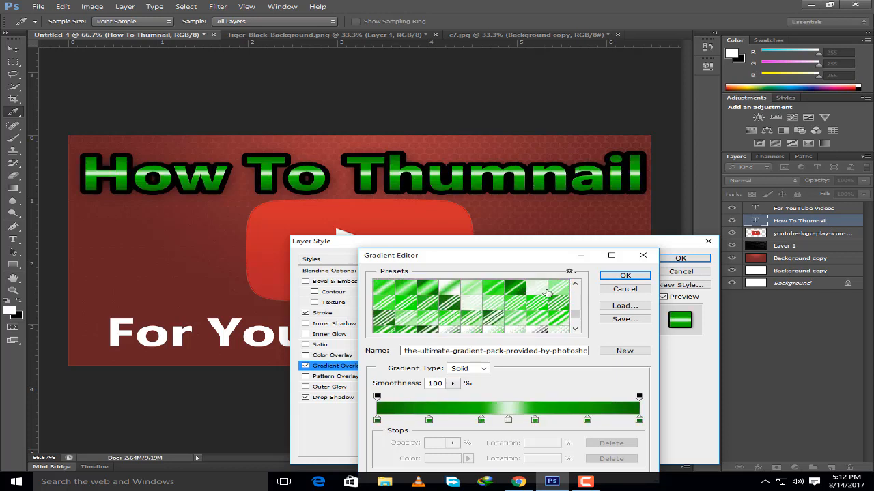
scroll(566, 296, up, 2)
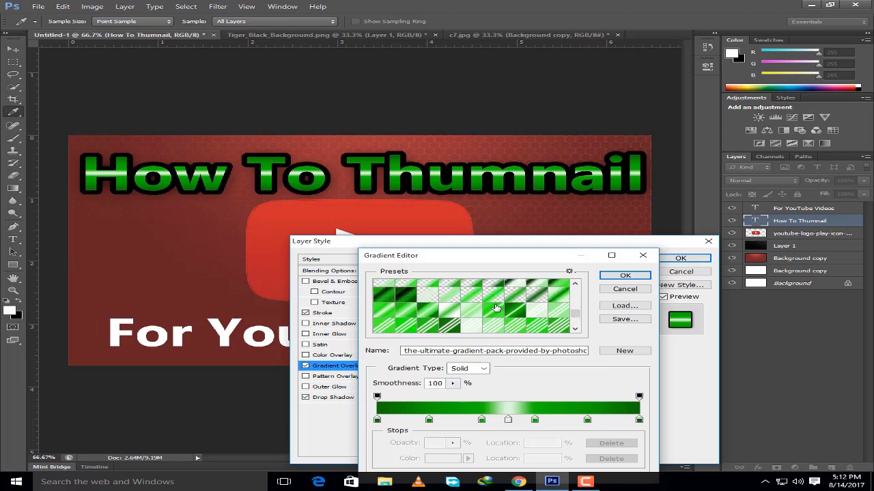
click(566, 296)
click(522, 316)
click(625, 276)
click(696, 260)
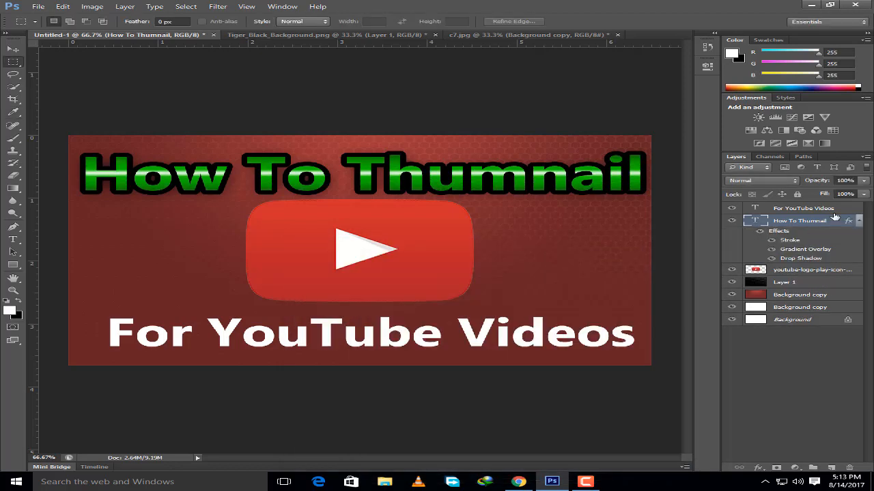
Copy the layer style of the How To Thumnail layer and paste it onto the For YouTube Videos layer.
click(834, 211)
click(857, 221)
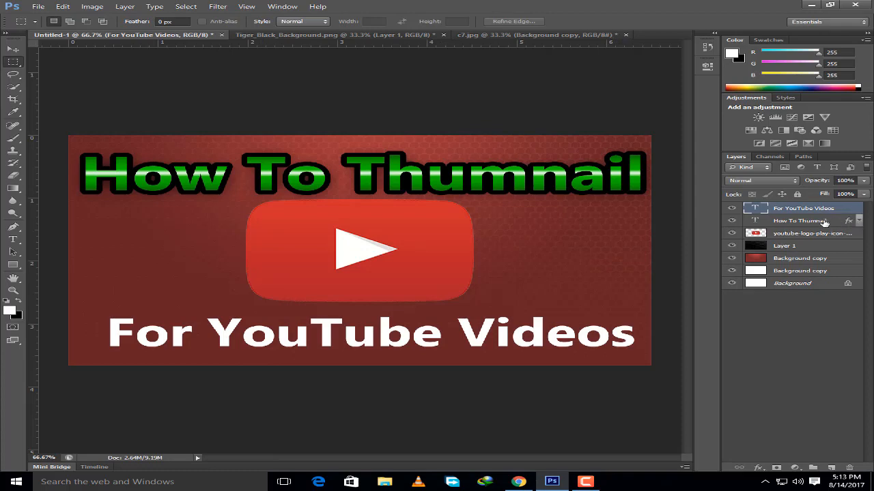
click(824, 221)
right_click(828, 222)
click(721, 356)
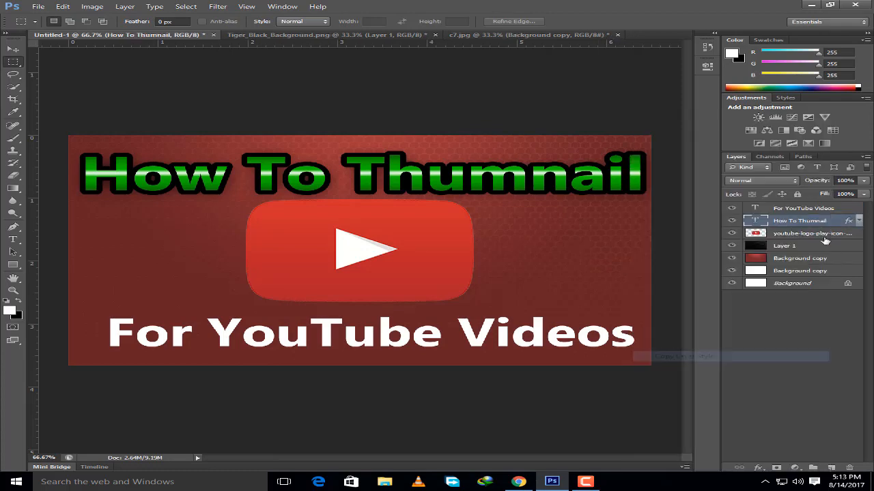
right_click(839, 209)
click(785, 367)
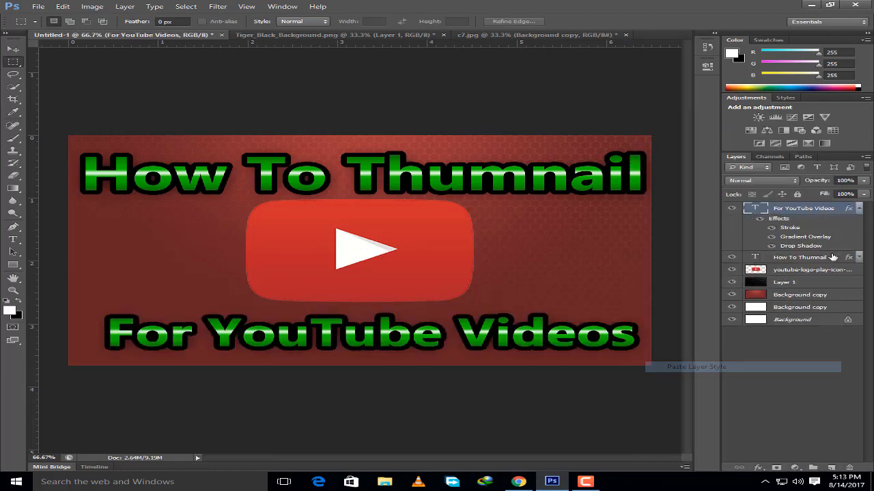
Change the gradient overlay of the For YouTube Videos layer to a gold preset with a pale highlight band and apply the style.
click(858, 209)
double_click(845, 210)
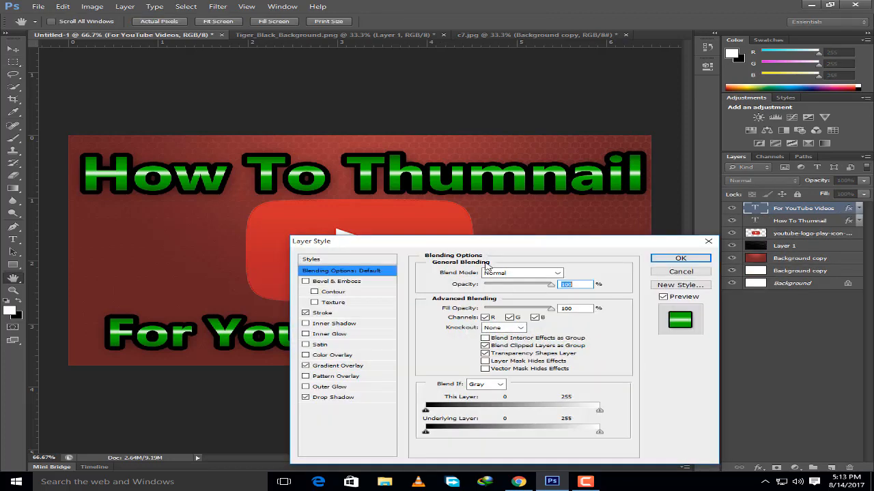
drag(459, 241, 370, 66)
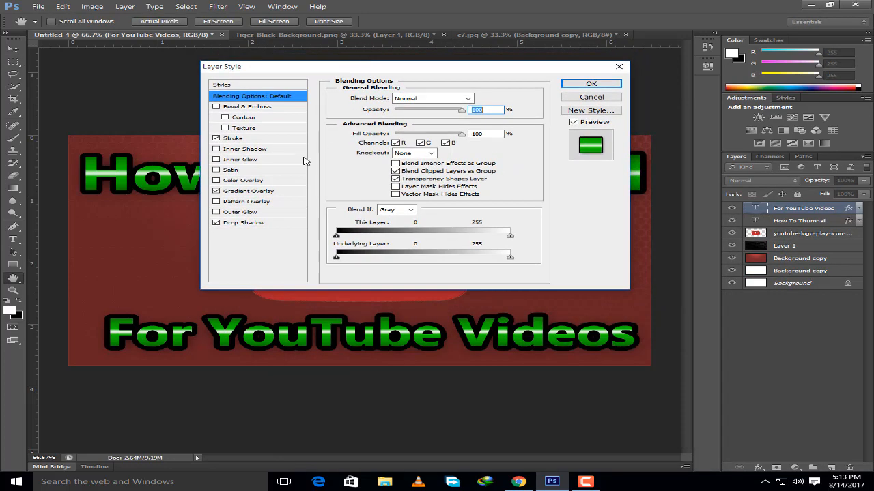
click(249, 193)
click(418, 125)
drag(556, 259, 439, 52)
scroll(449, 94, down, 10)
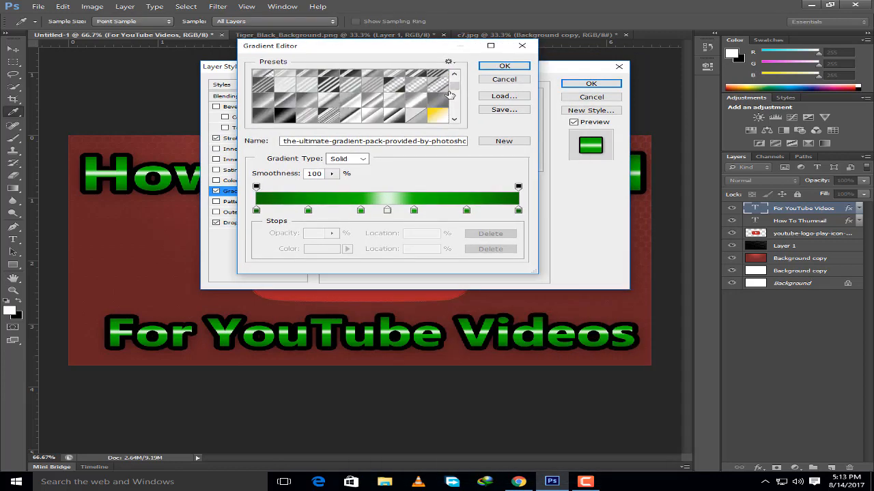
click(407, 111)
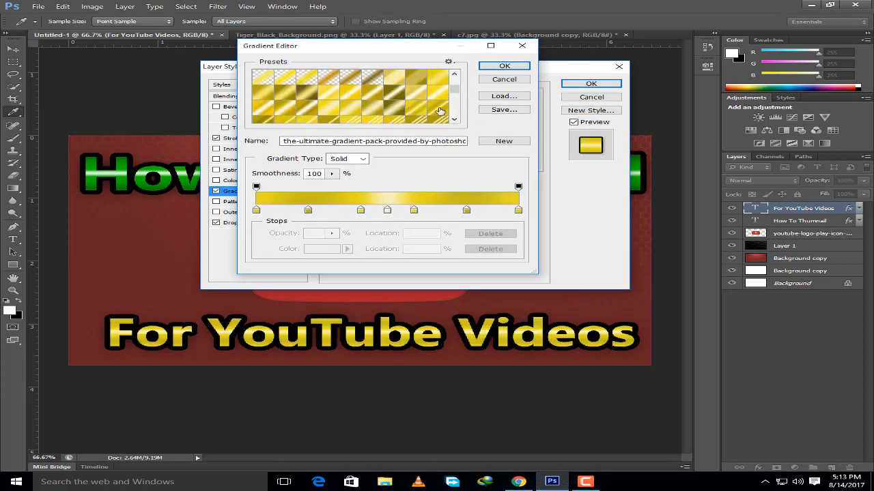
click(504, 66)
click(591, 84)
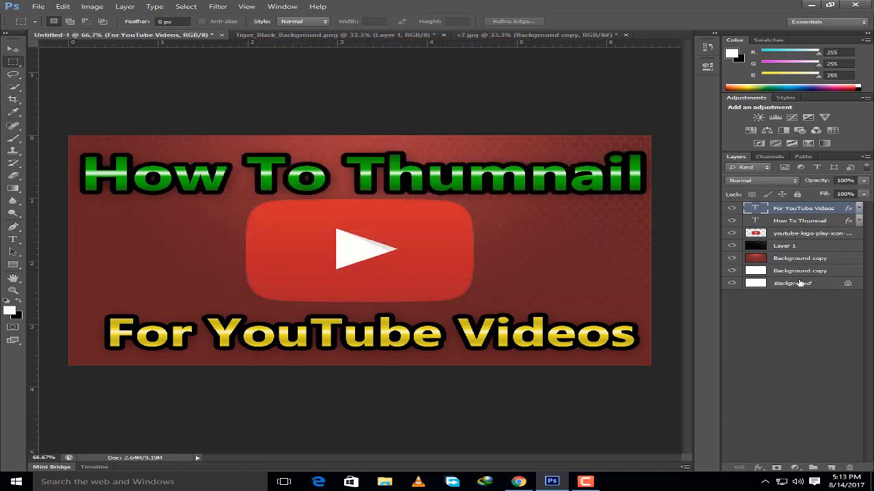
Open the layer style settings of the YouTube logo layer, keeping the logo in view.
click(825, 232)
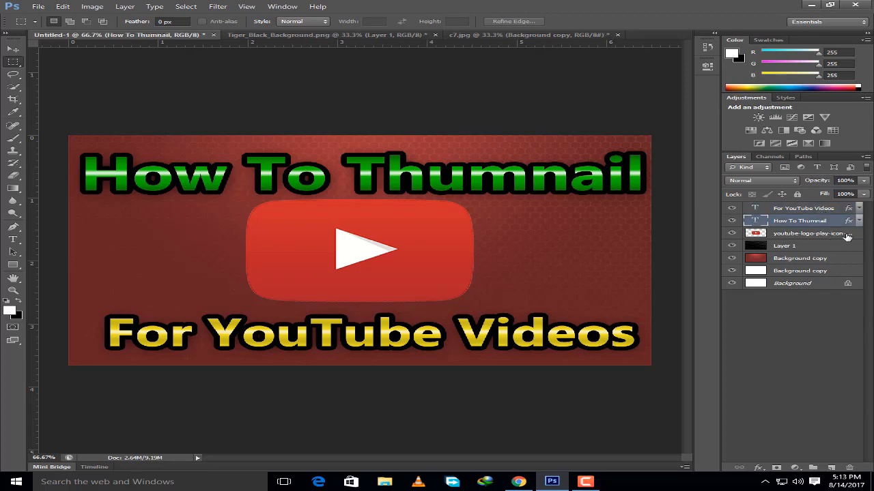
double_click(858, 235)
drag(314, 70, 637, 130)
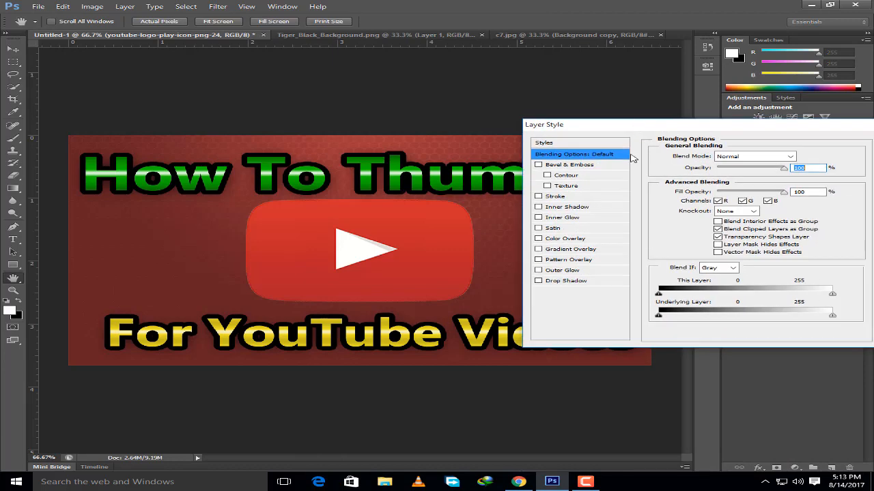
click(538, 197)
click(566, 197)
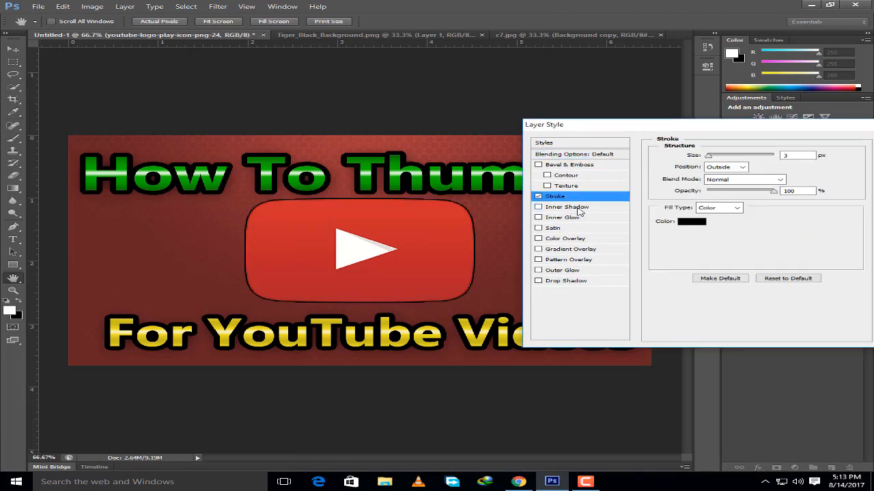
click(538, 196)
Add a black Multiply inner shadow to the YouTube logo with 100% opacity and a larger size.
click(538, 207)
click(559, 207)
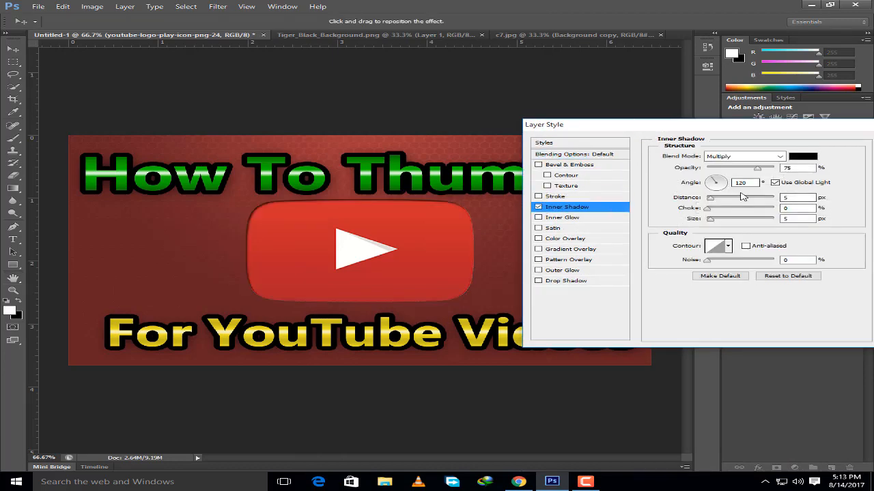
drag(715, 222, 719, 226)
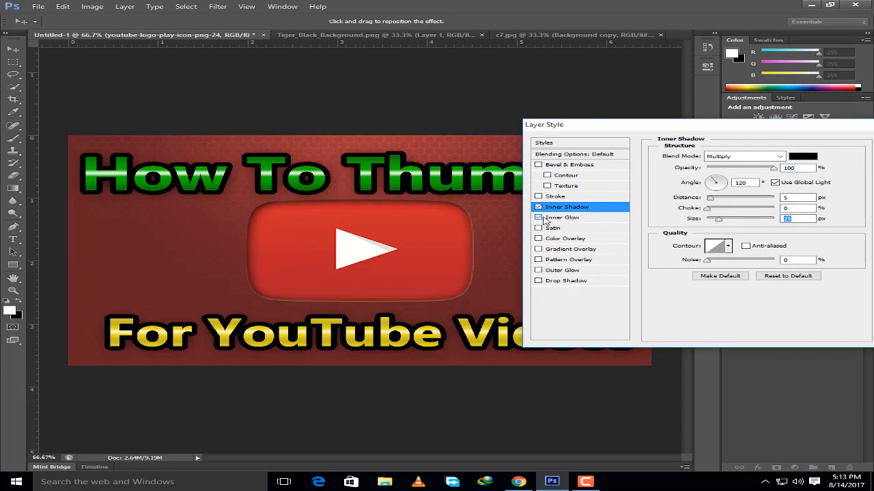
Add a black drop shadow to the YouTube logo with 100% opacity and increased distance and size, apply the style and collapse the effects list.
click(539, 282)
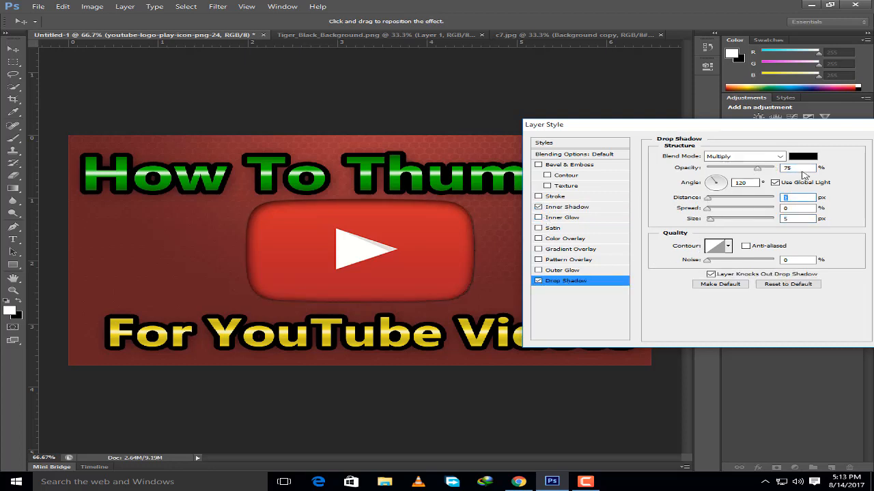
click(771, 157)
click(771, 158)
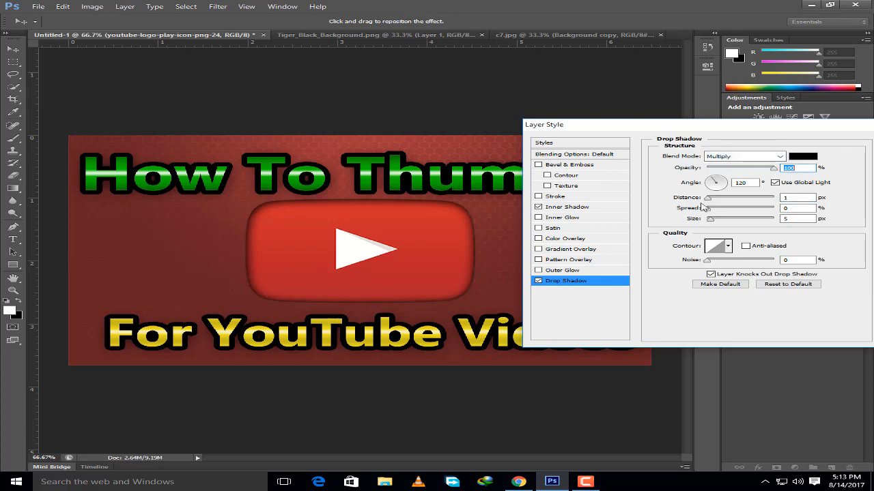
drag(722, 199, 729, 221)
drag(835, 129, 596, 124)
key(Return)
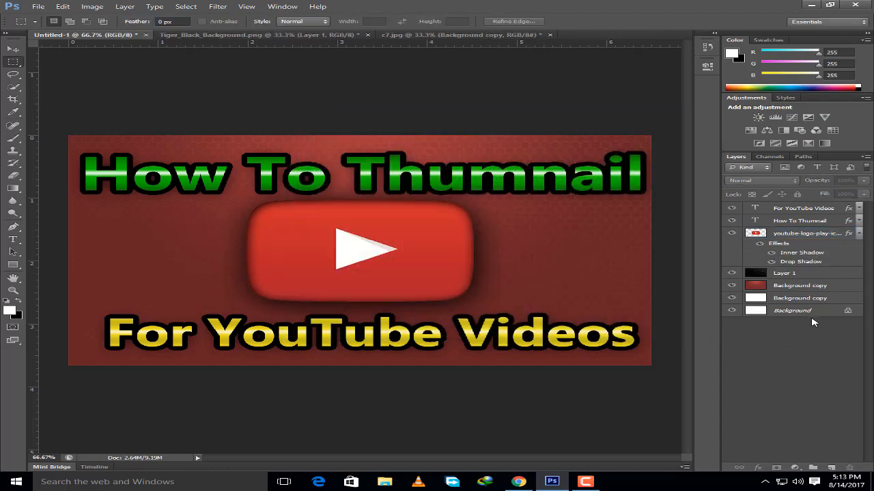
click(858, 234)
click(837, 248)
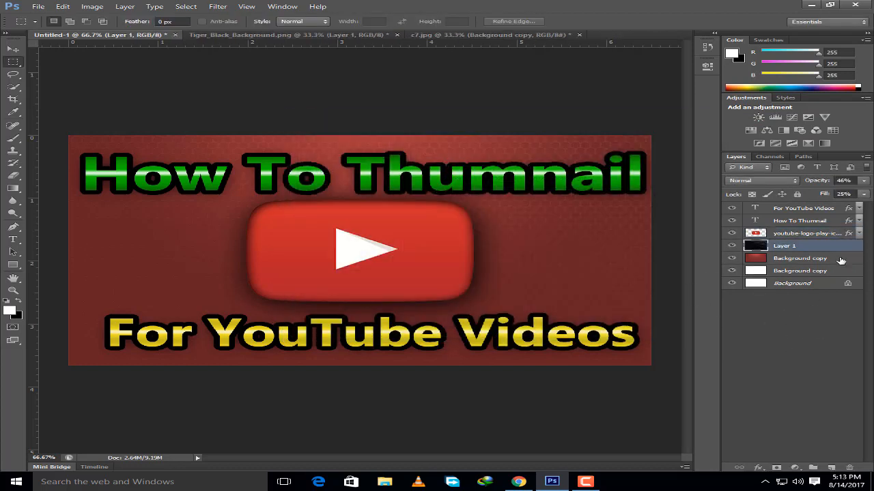
click(769, 343)
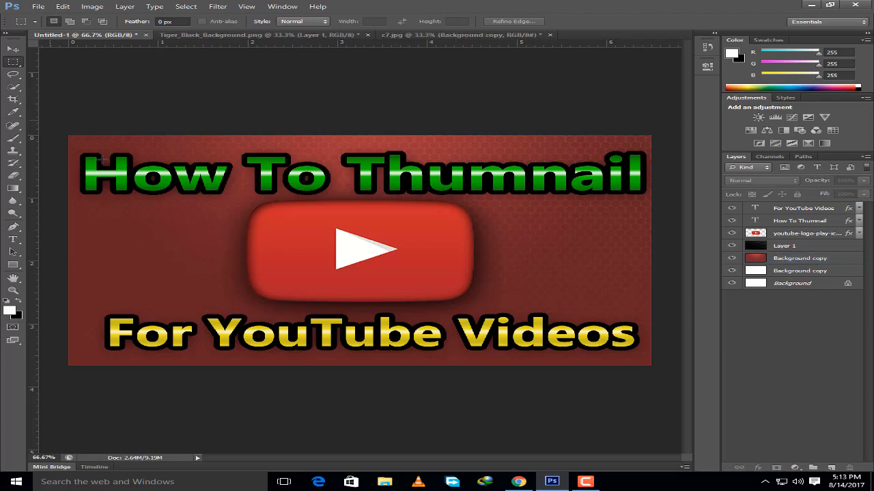
key(ctrl+a)
click(466, 267)
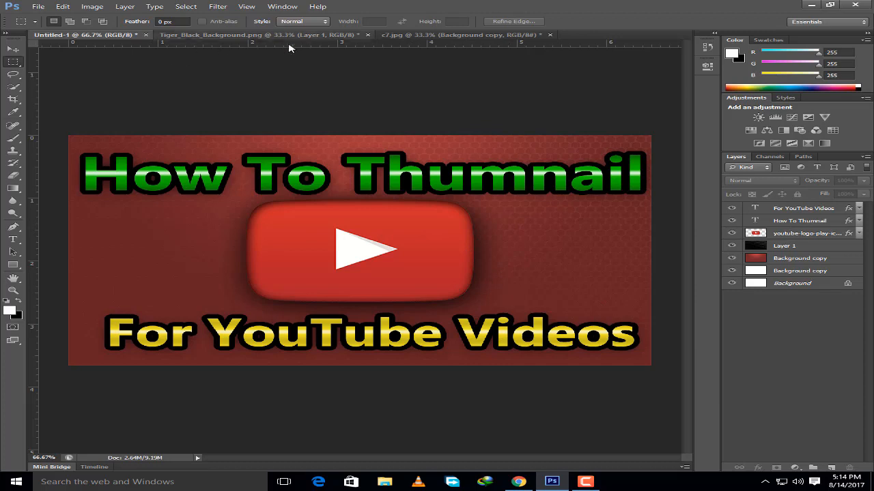
click(38, 6)
mouse_move(62, 7)
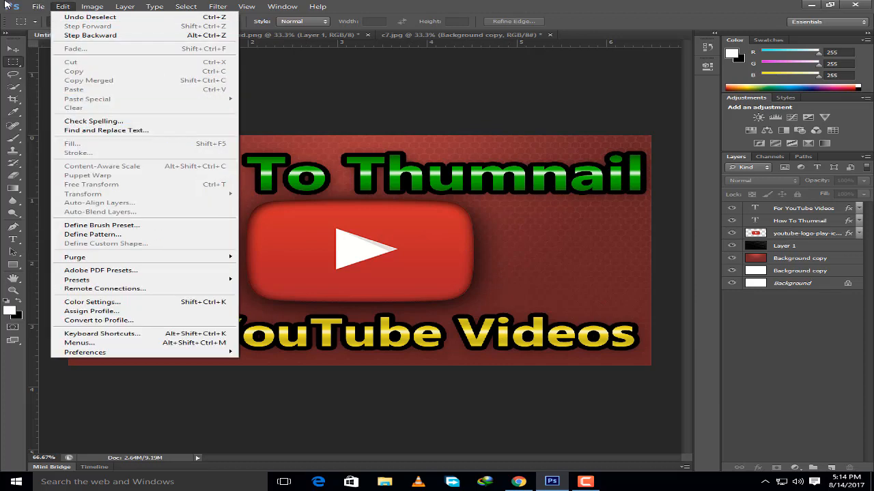